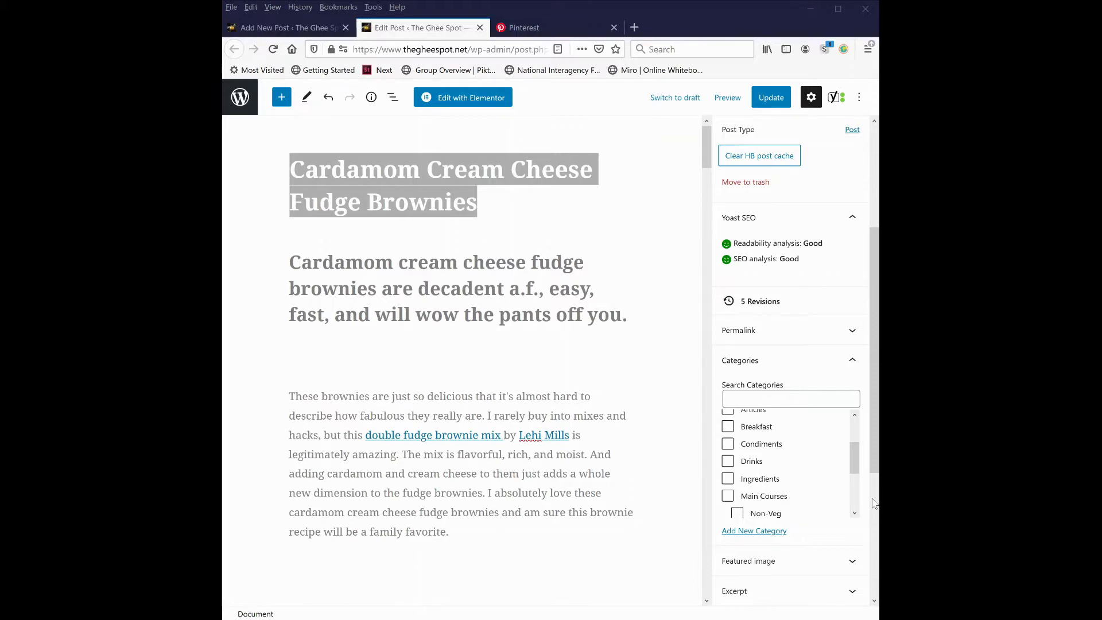
Switch to the new post and title it "Cardamom Cream Cheese Fudge Brownies"
scroll(873, 503, up, 3)
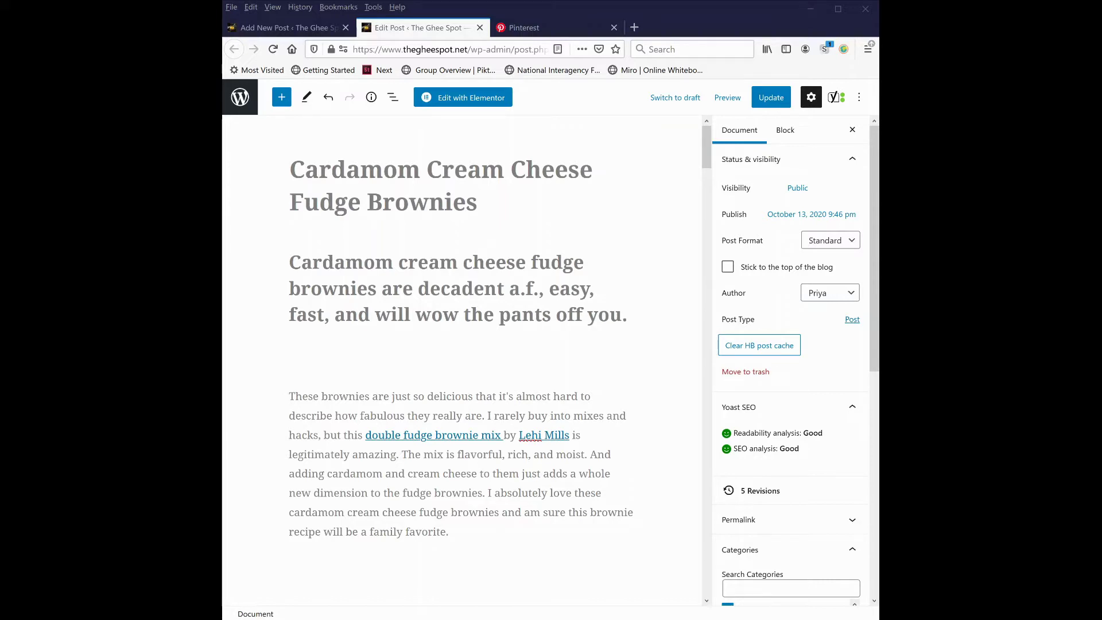
click(440, 262)
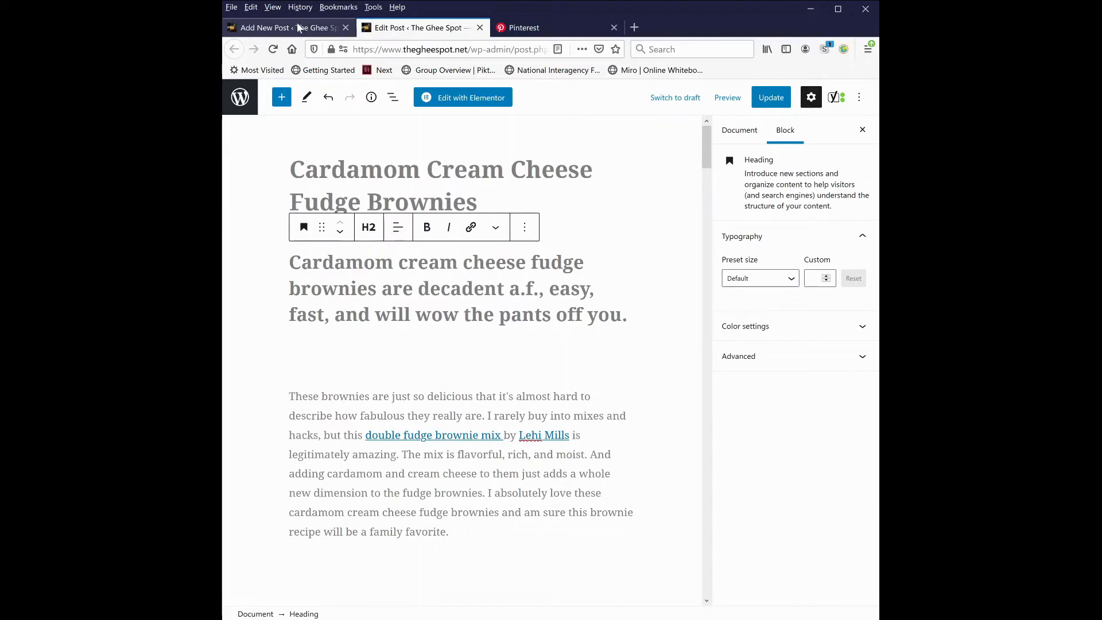
click(298, 27)
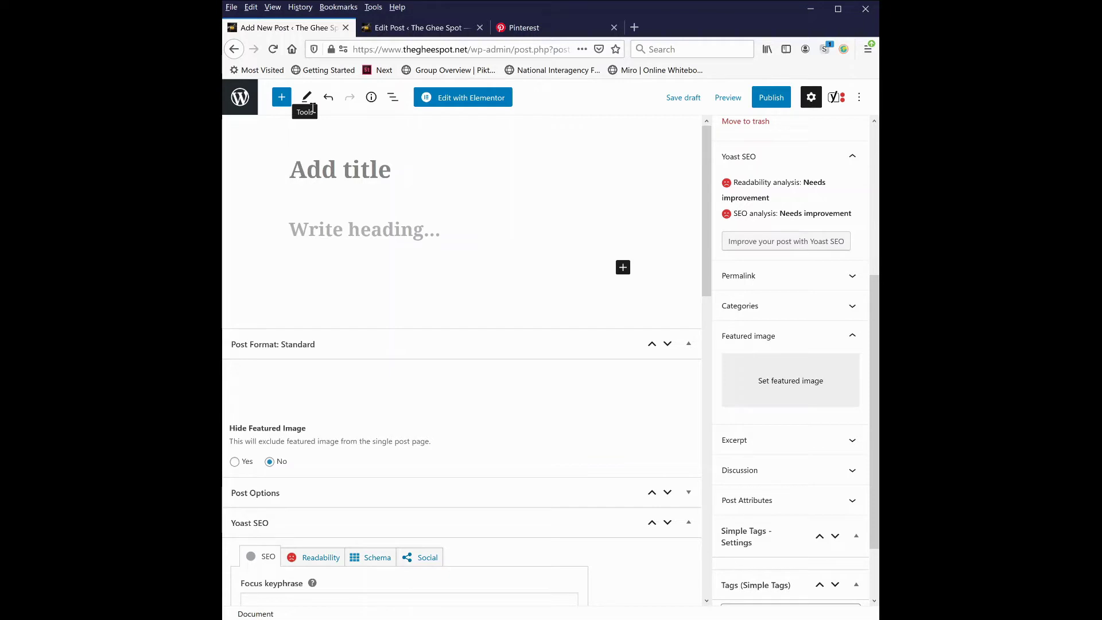
text(Cardamom Cream Cheese Fudge Brownies)
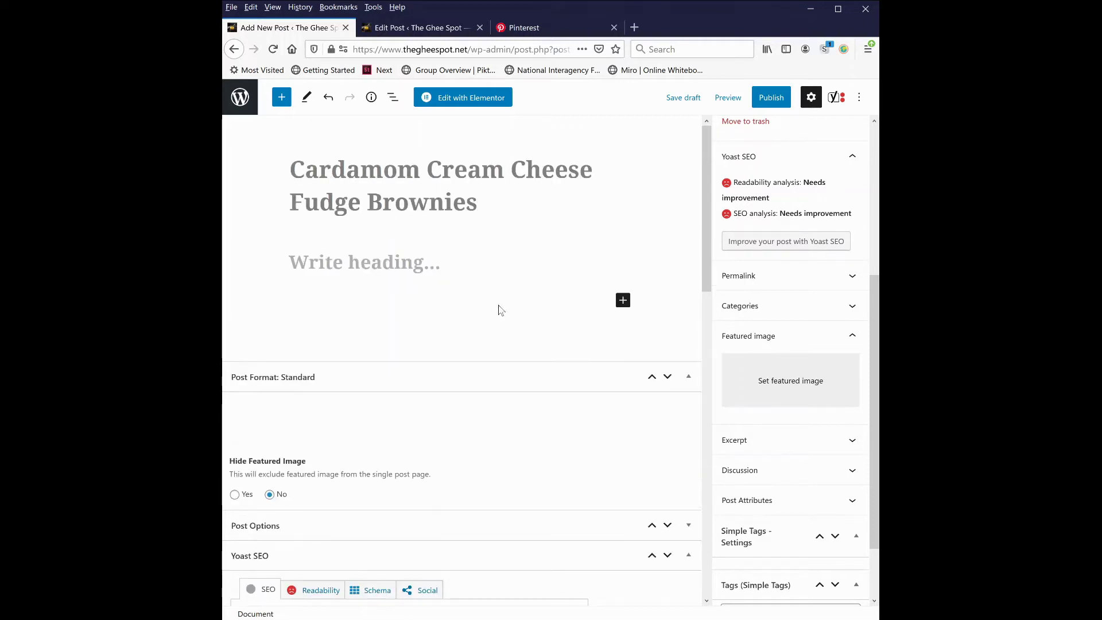
Set the Lehi Mills brownie mix photo from the media library as the new post's featured image
click(766, 387)
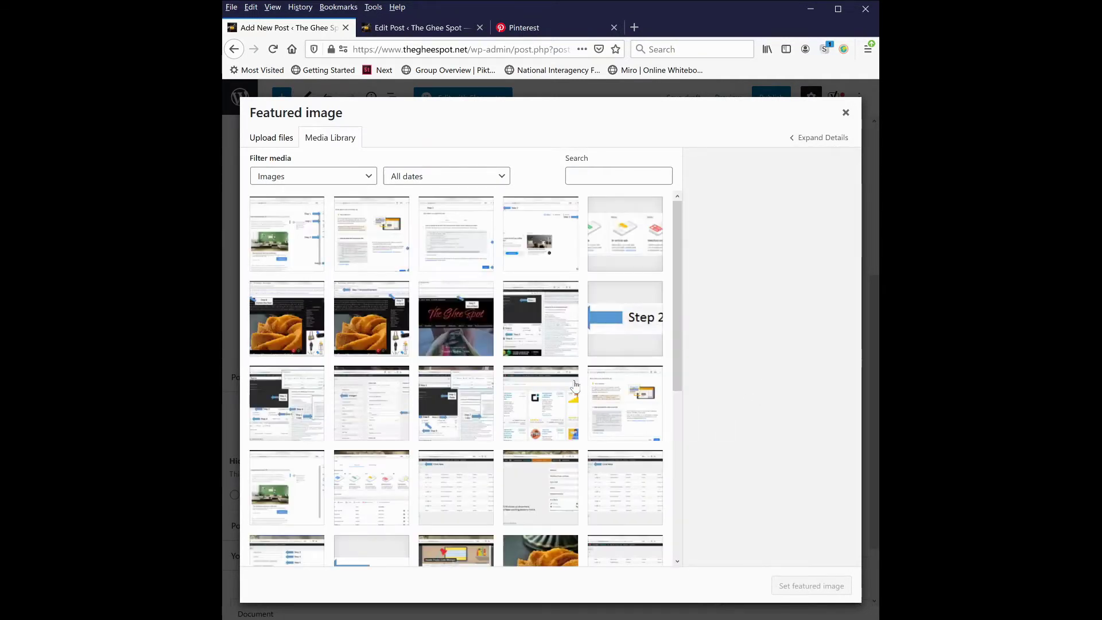
scroll(576, 386, down, 5)
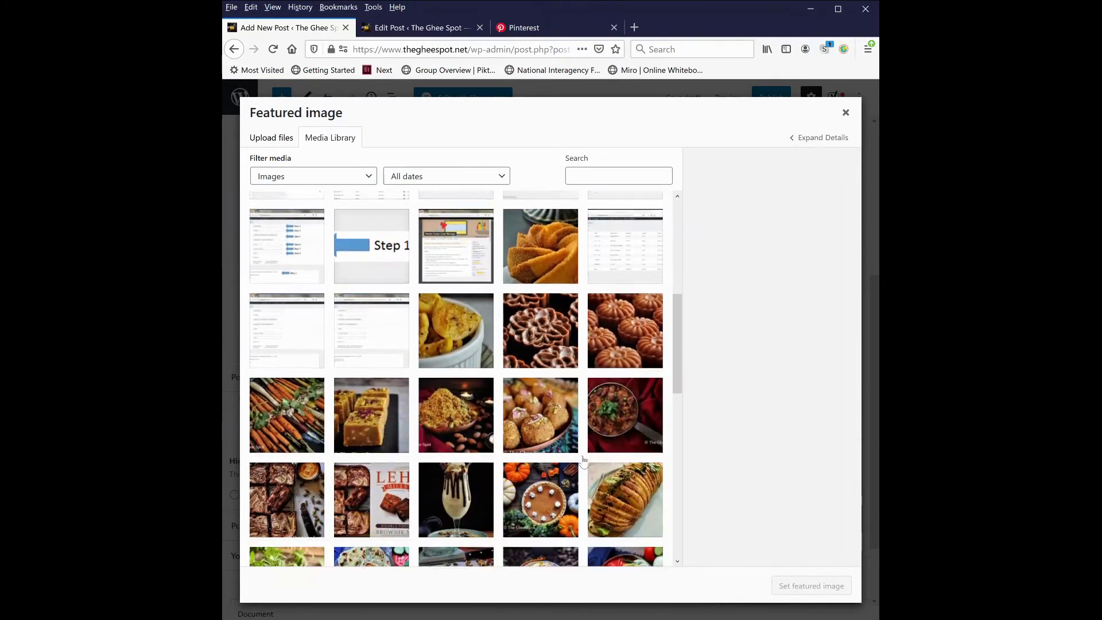
click(368, 495)
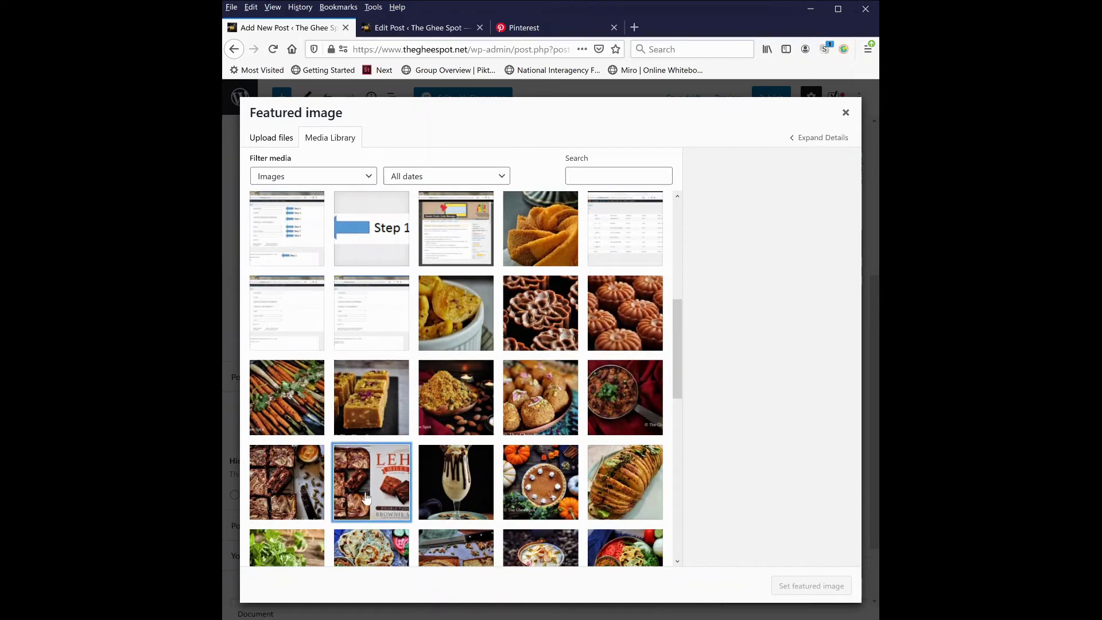
click(781, 589)
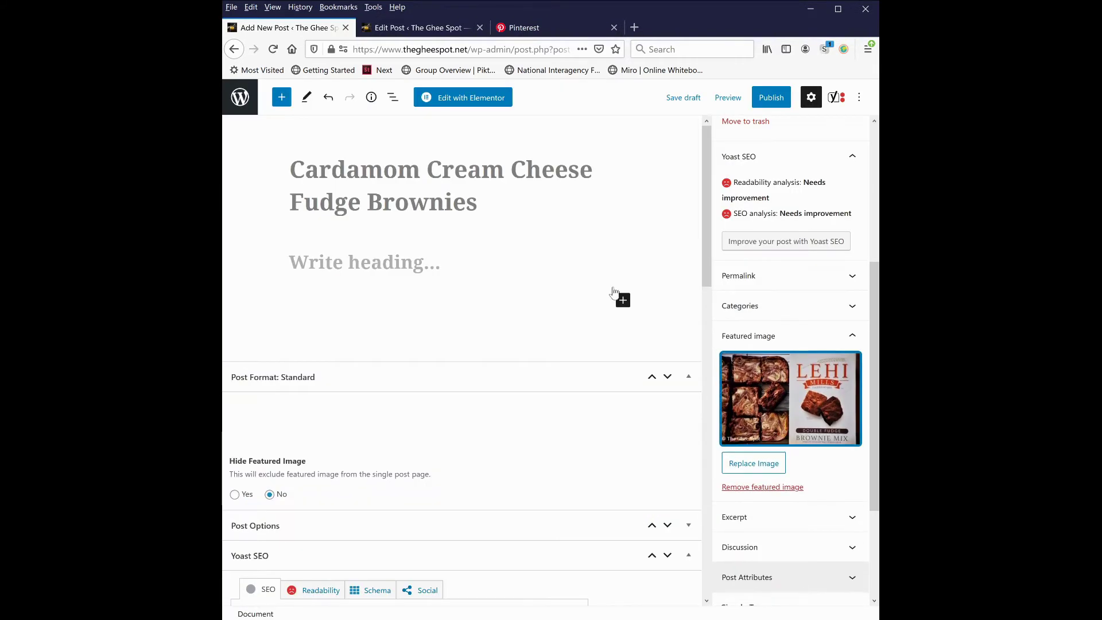
Search the blocks for "rec" and insert a Premium Recipe Card block below the empty heading
click(623, 300)
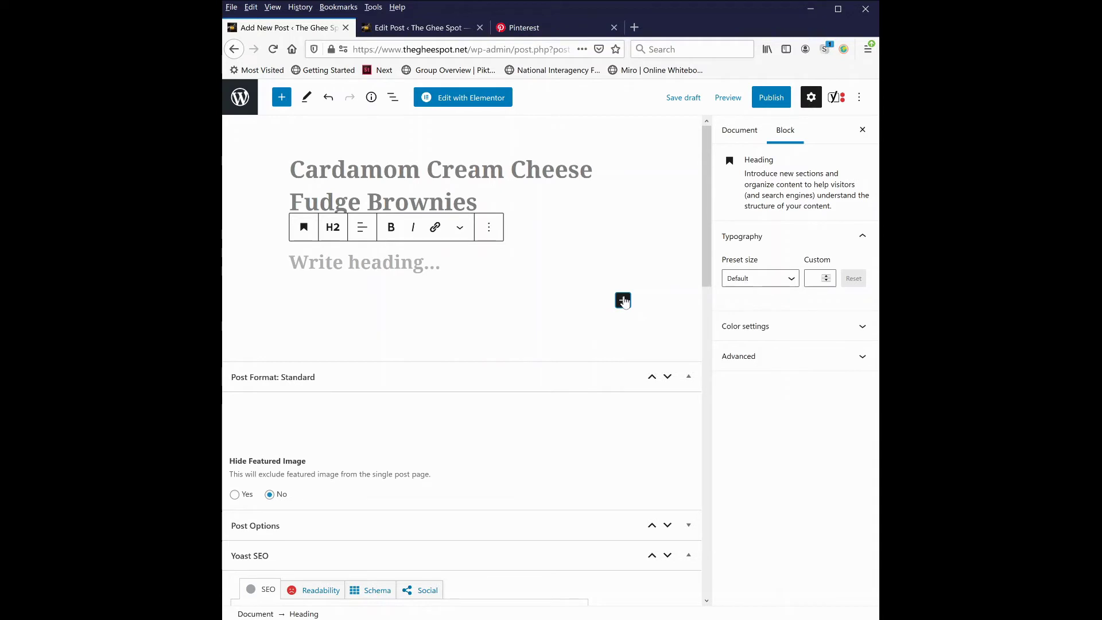
click(624, 300)
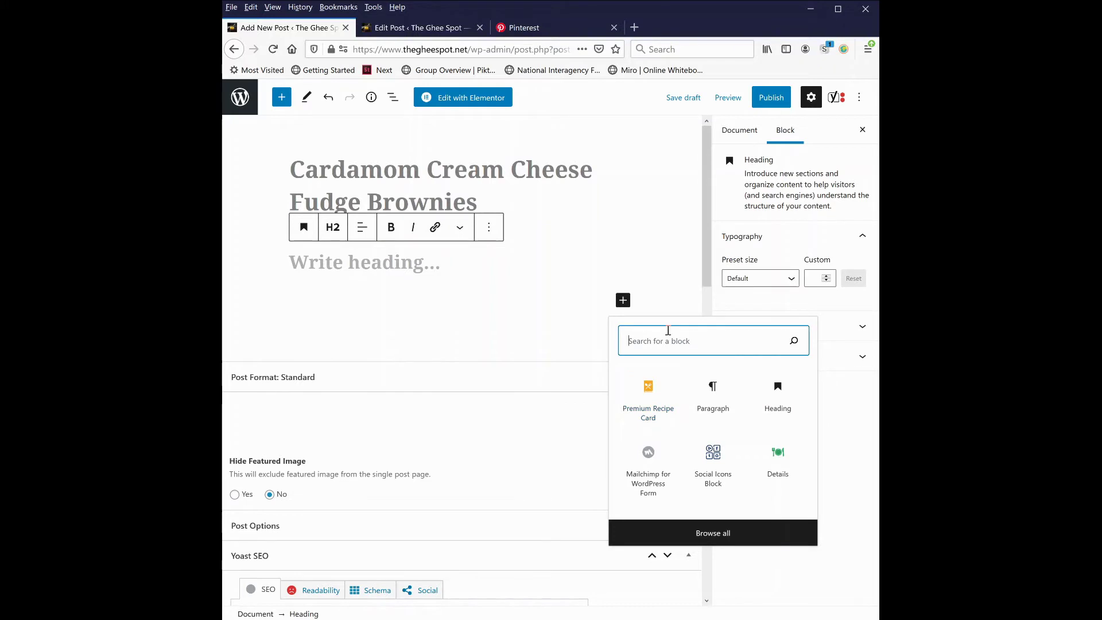
text(rec)
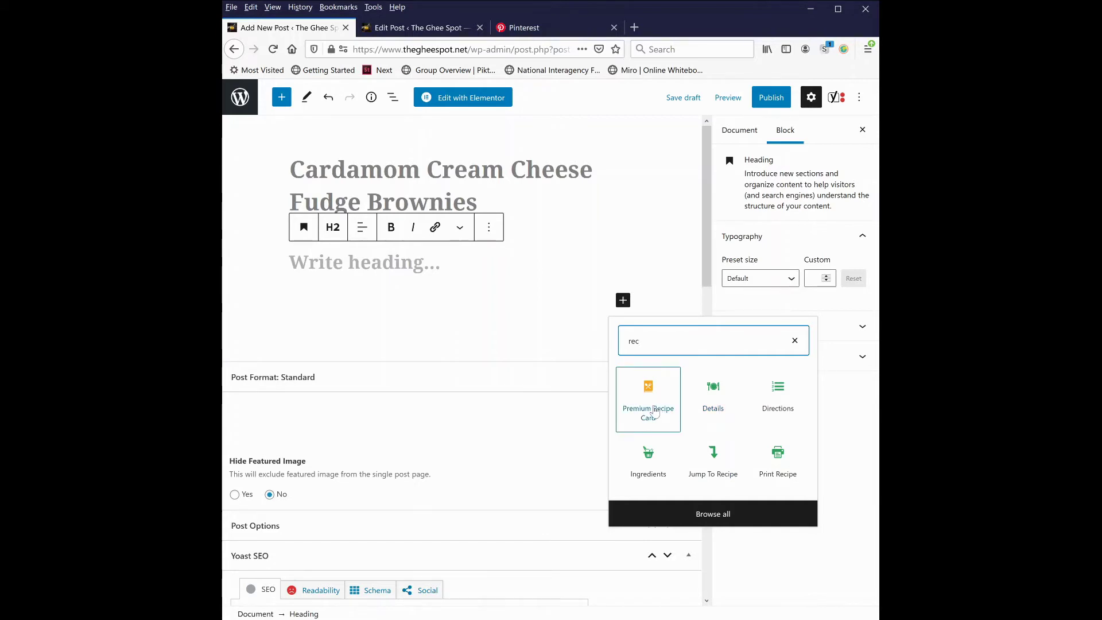
click(653, 412)
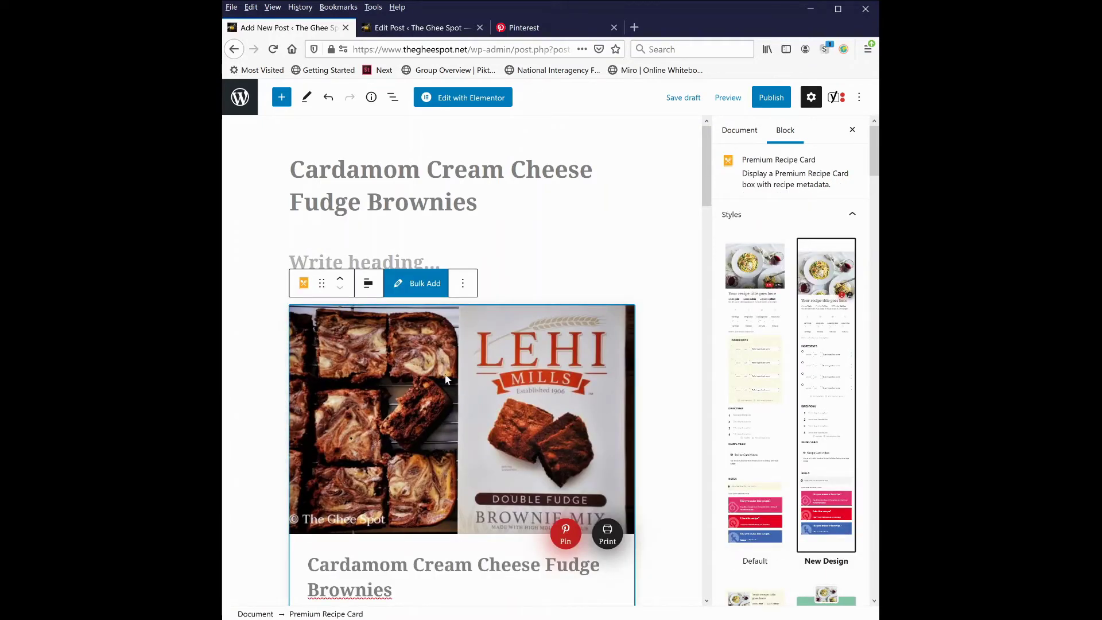
Review the blank recipe card's details, ingredients and directions fields and compare them with the filled-in card in the existing brownie post
scroll(401, 419, down, 3)
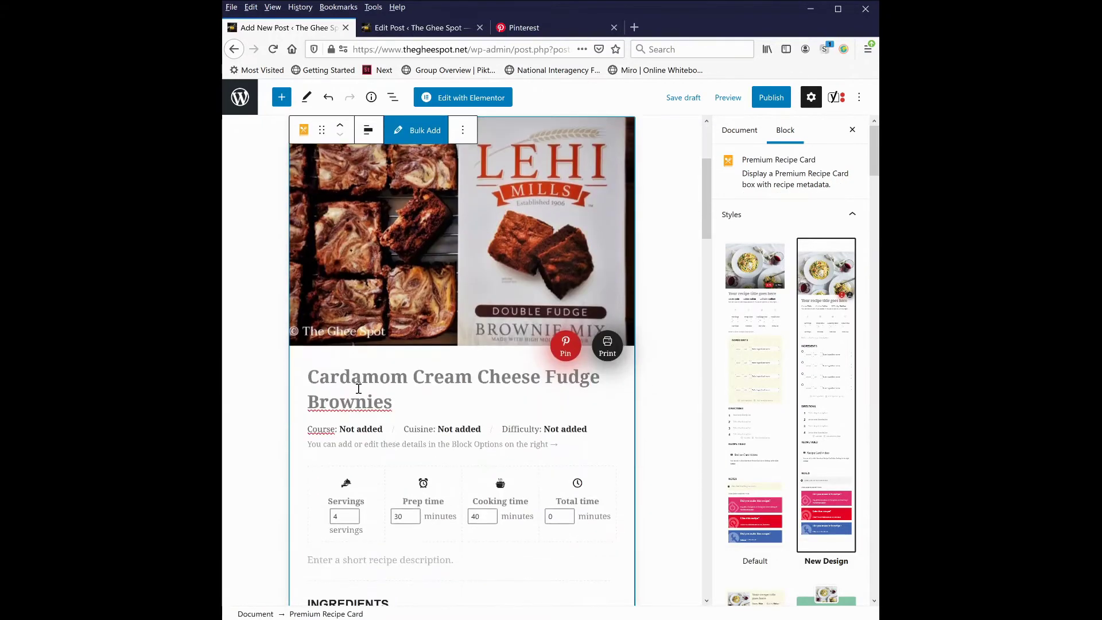
scroll(386, 389, down, 2)
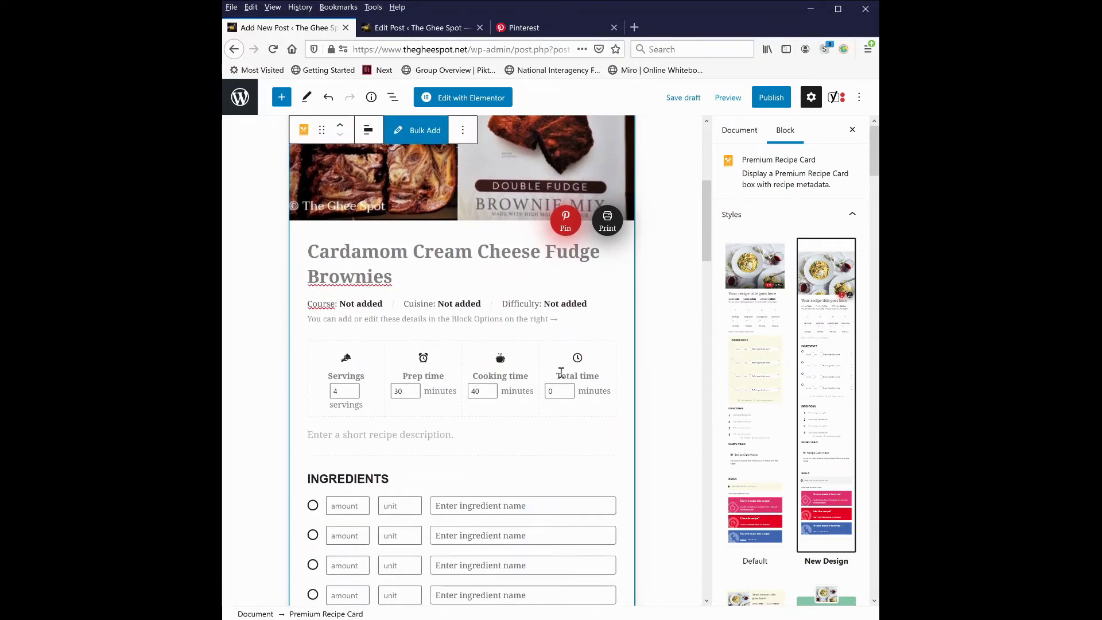
scroll(561, 373, down, 2)
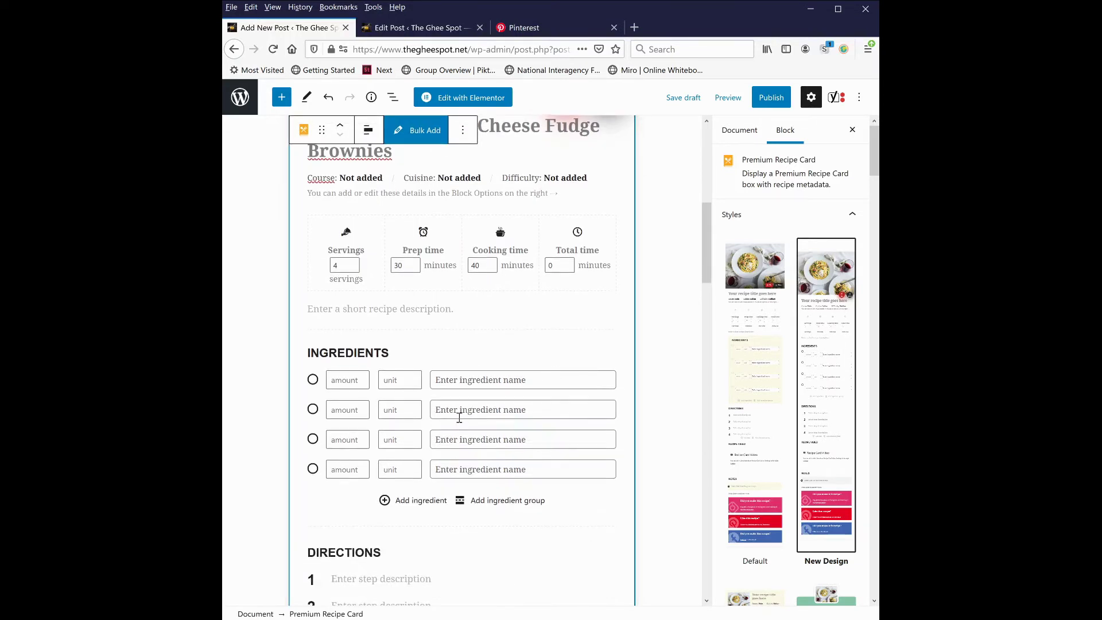
scroll(459, 421, down, 1)
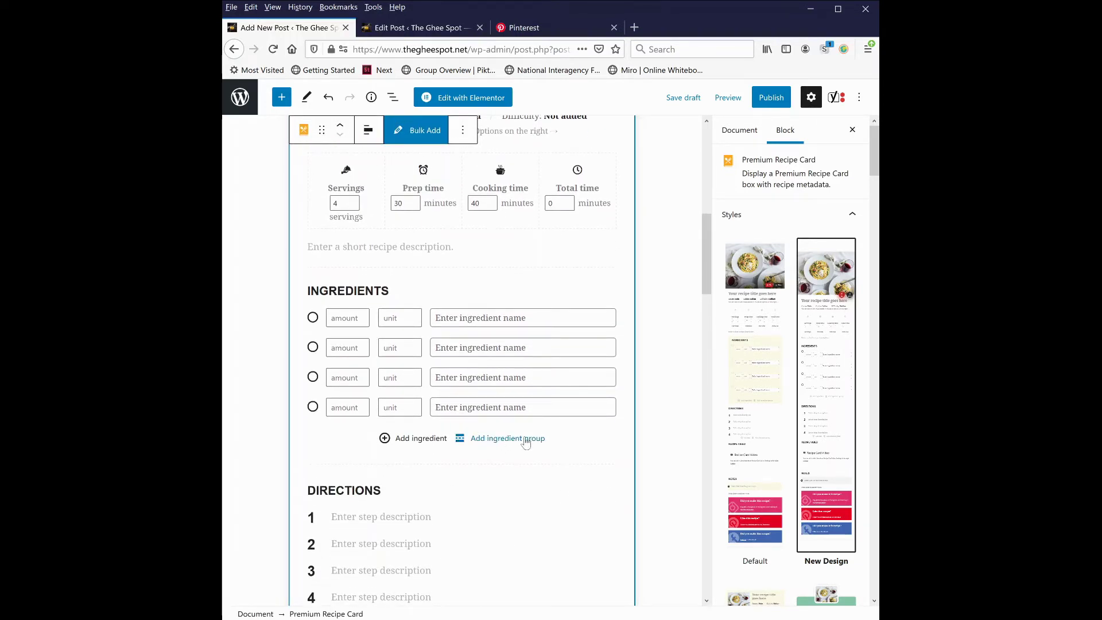
scroll(536, 436, down, 2)
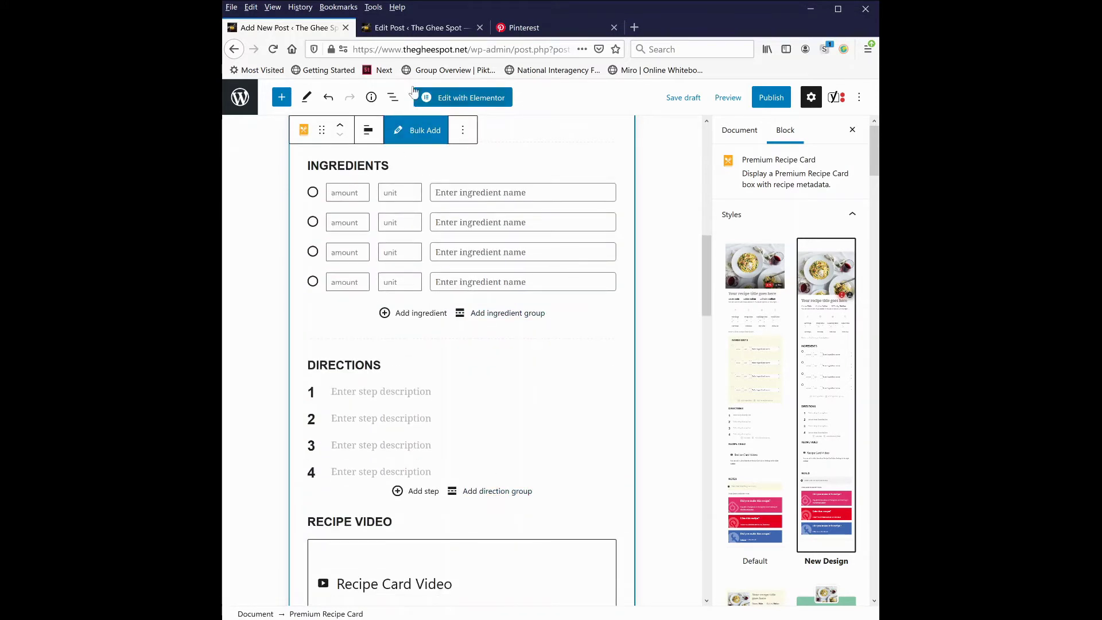
click(405, 28)
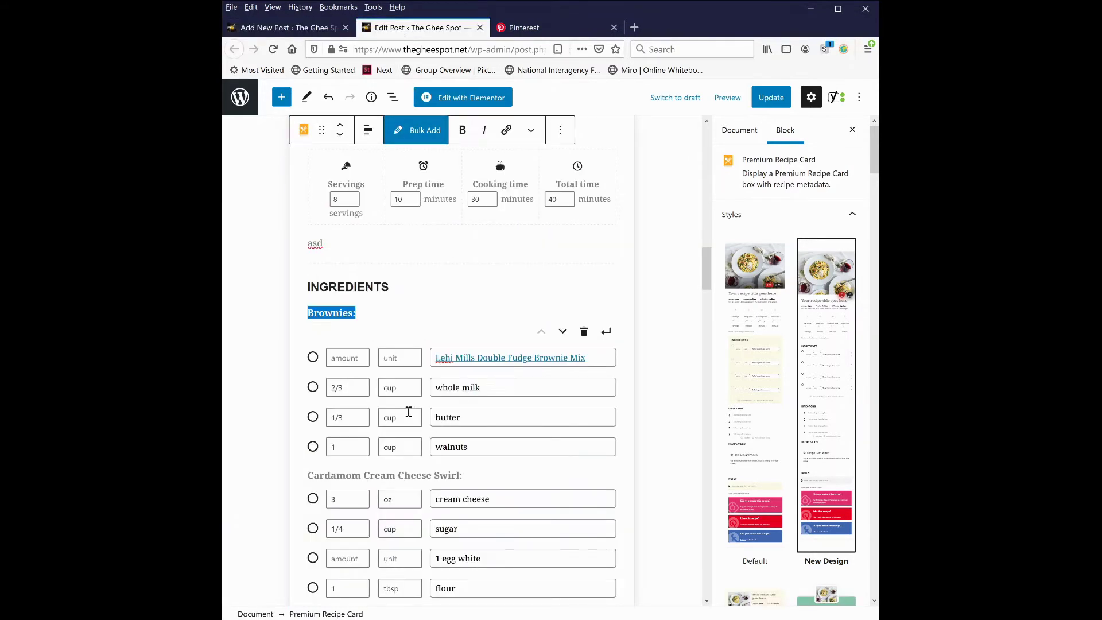
click(408, 327)
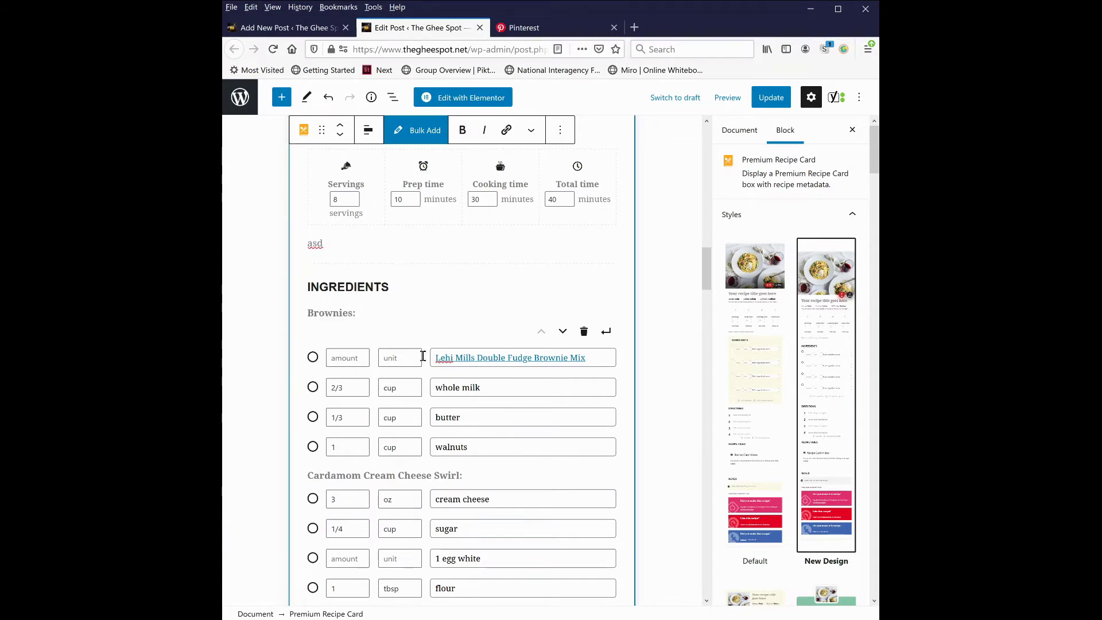
scroll(411, 439, down, 3)
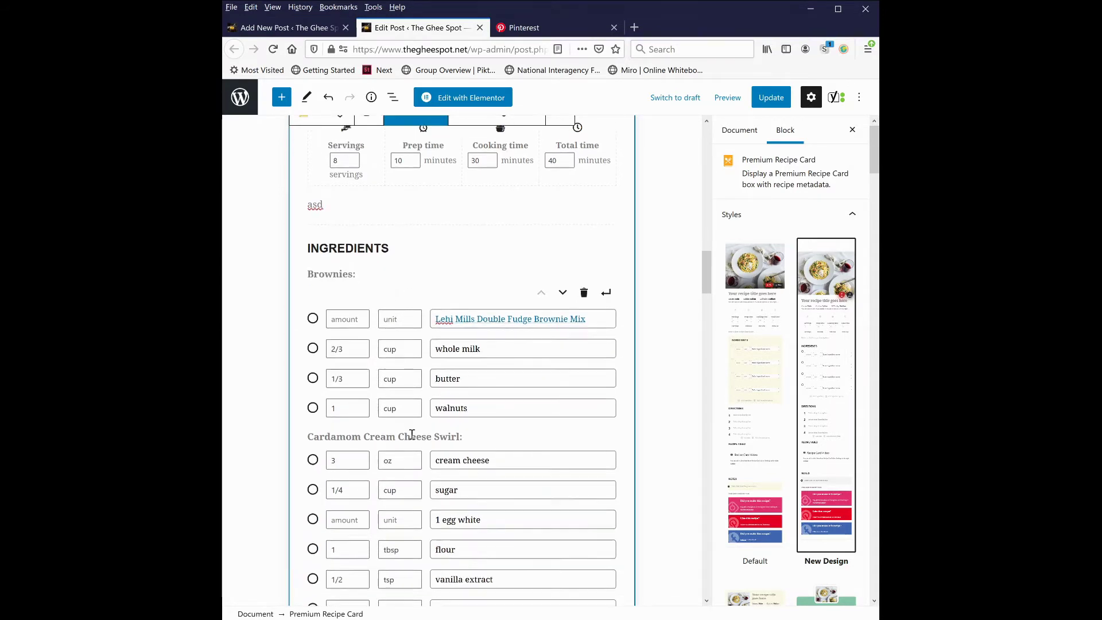
scroll(414, 471, down, 2)
scroll(414, 501, down, 5)
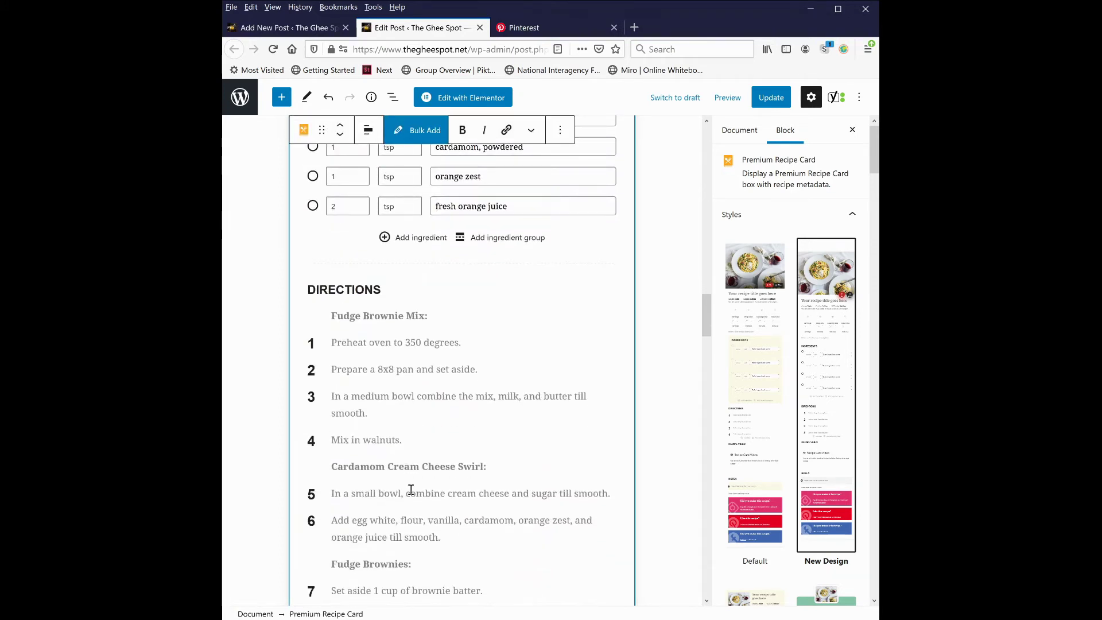
Return to the new post, try the Default style on its recipe card, and switch the card back to New Design
click(290, 30)
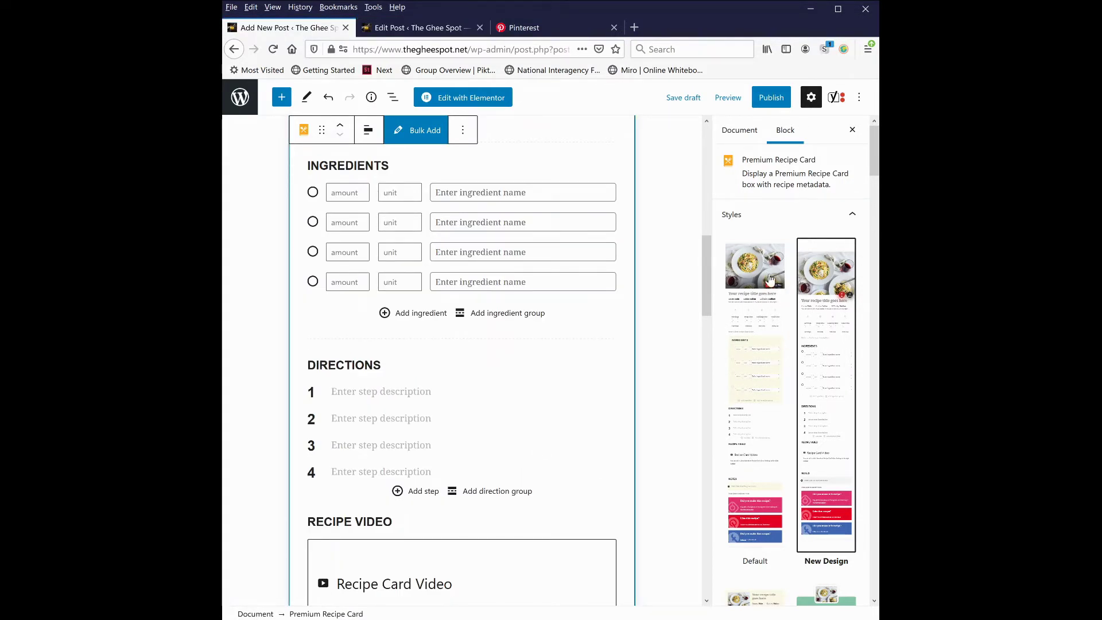
scroll(768, 277, down, 2)
click(762, 292)
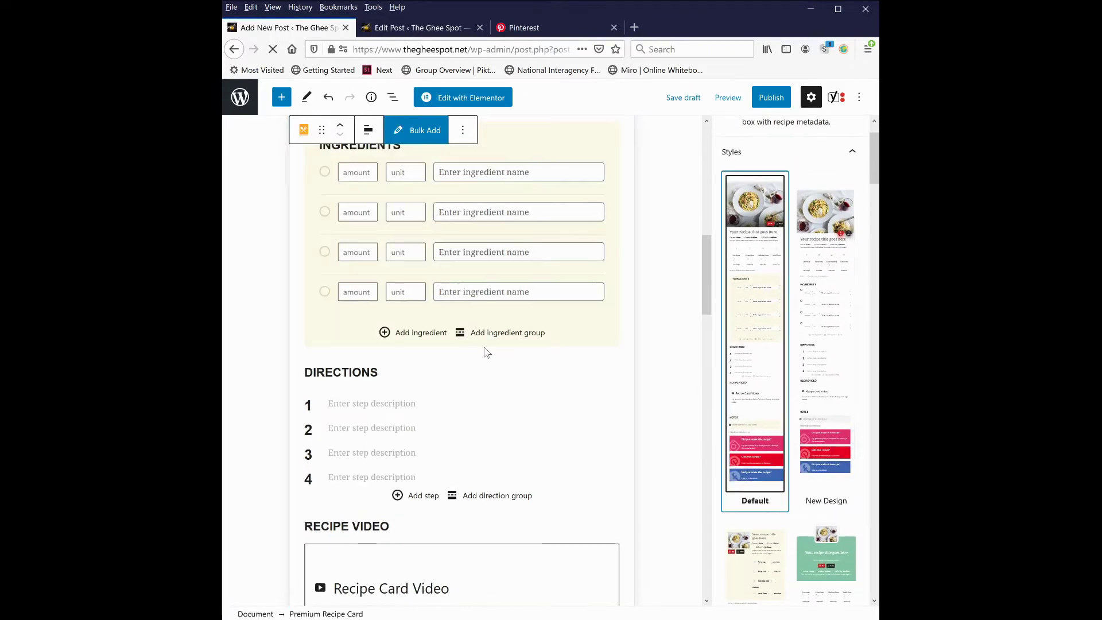
scroll(487, 352, up, 3)
scroll(504, 353, up, 3)
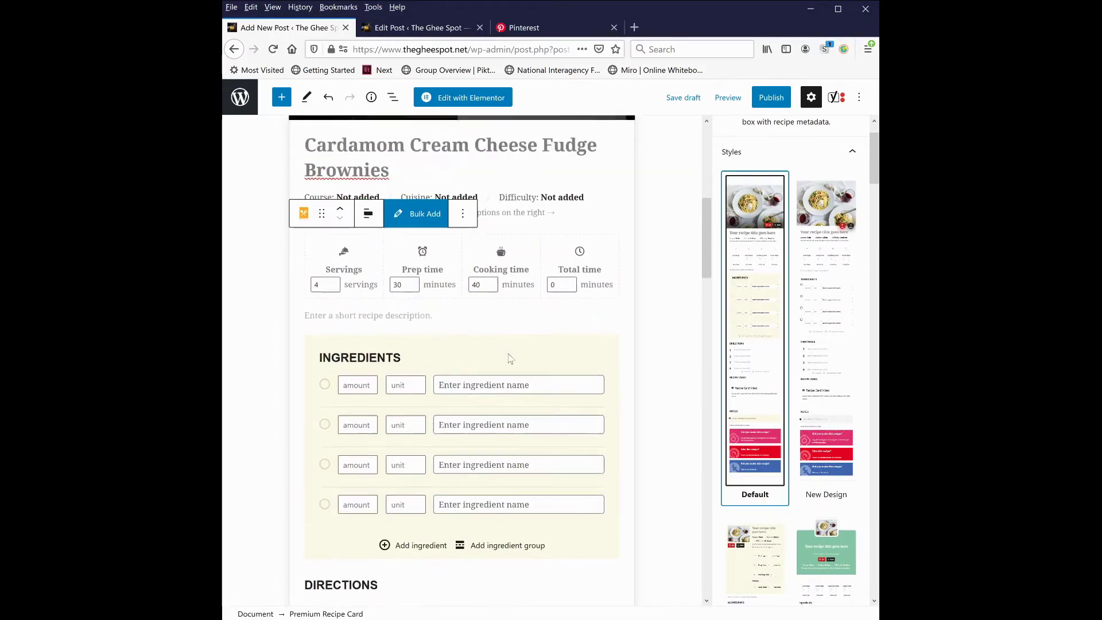
click(817, 263)
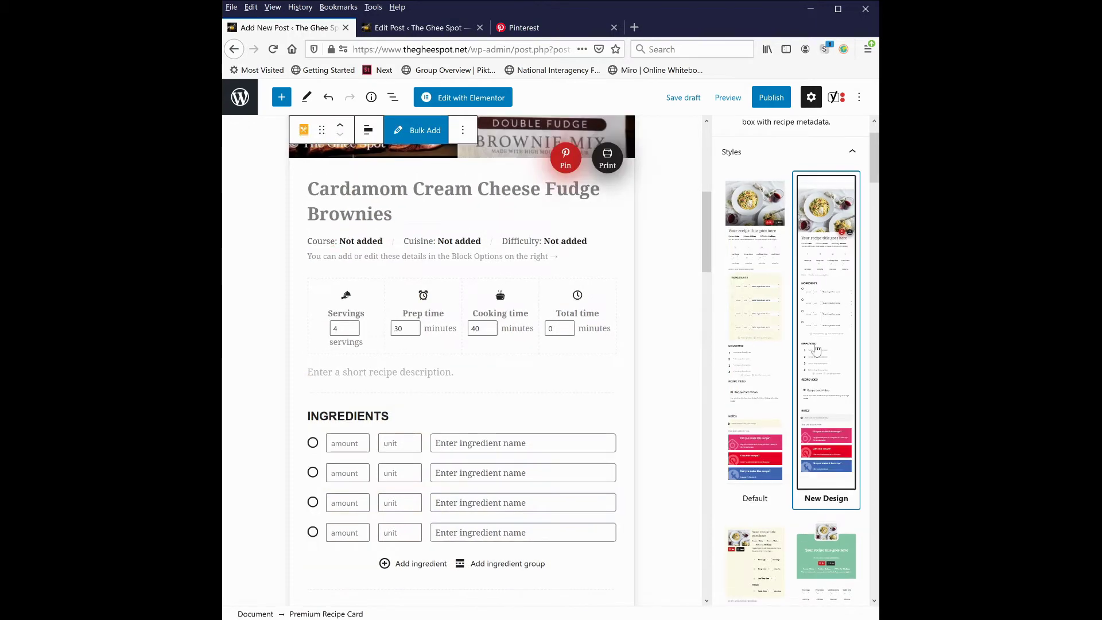
Examine the recipe card's other styles, color scheme, image settings, and print and Pinterest button options
scroll(749, 439, down, 6)
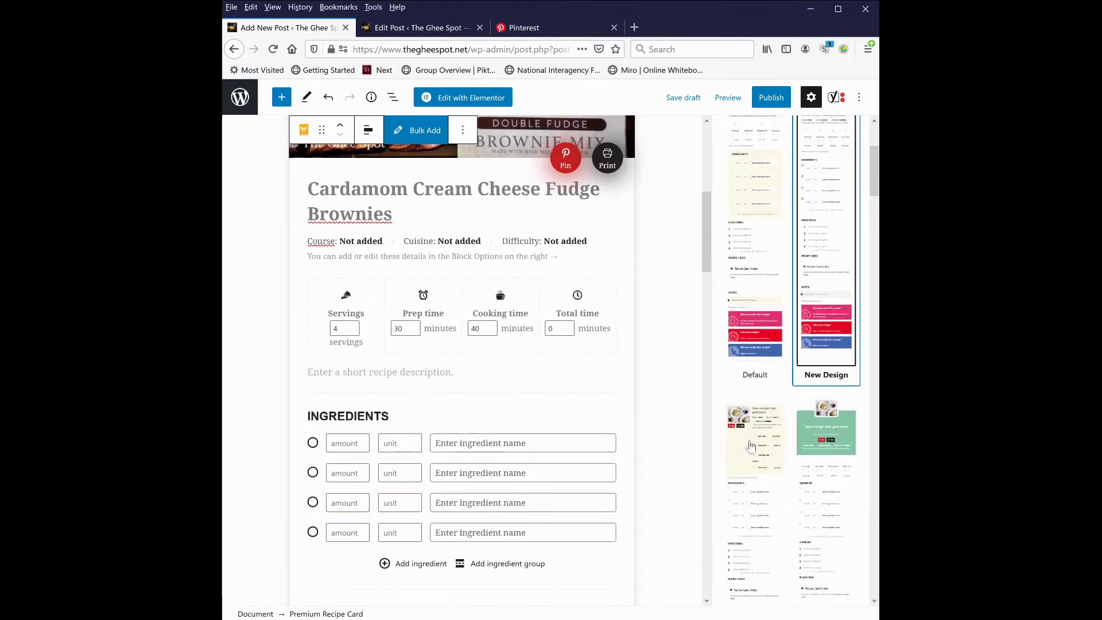
scroll(784, 339, down, 3)
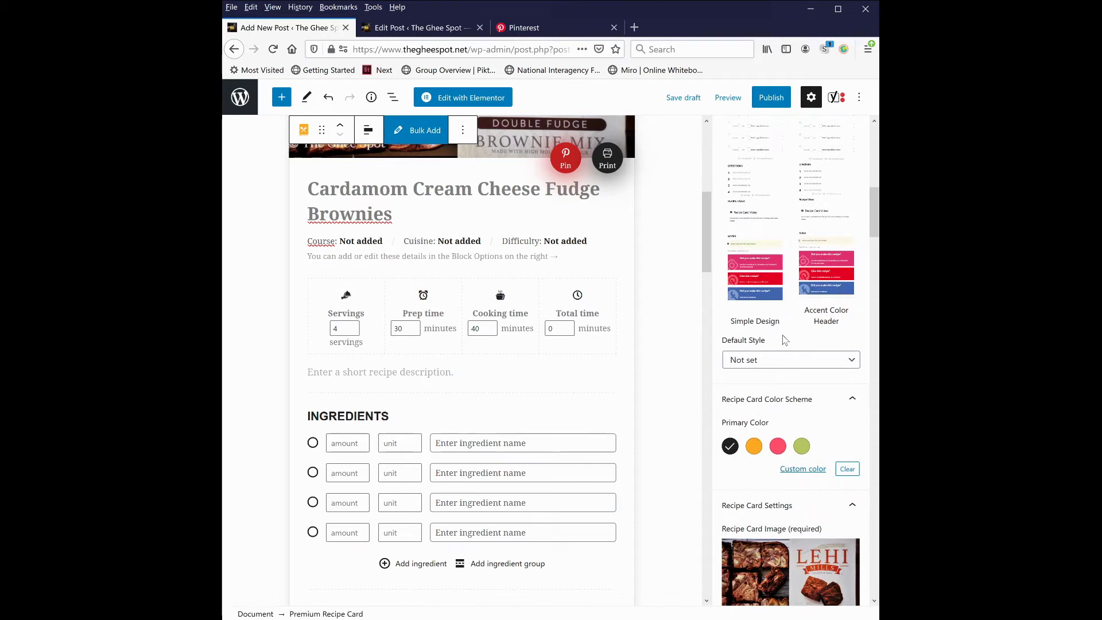
scroll(785, 340, down, 1)
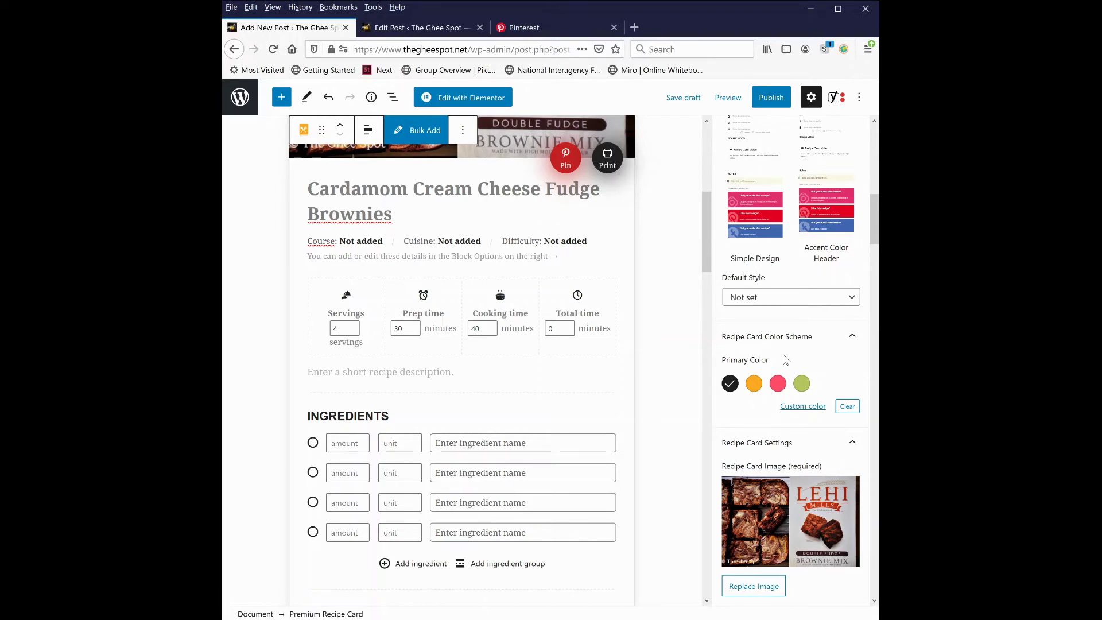
scroll(786, 367, down, 3)
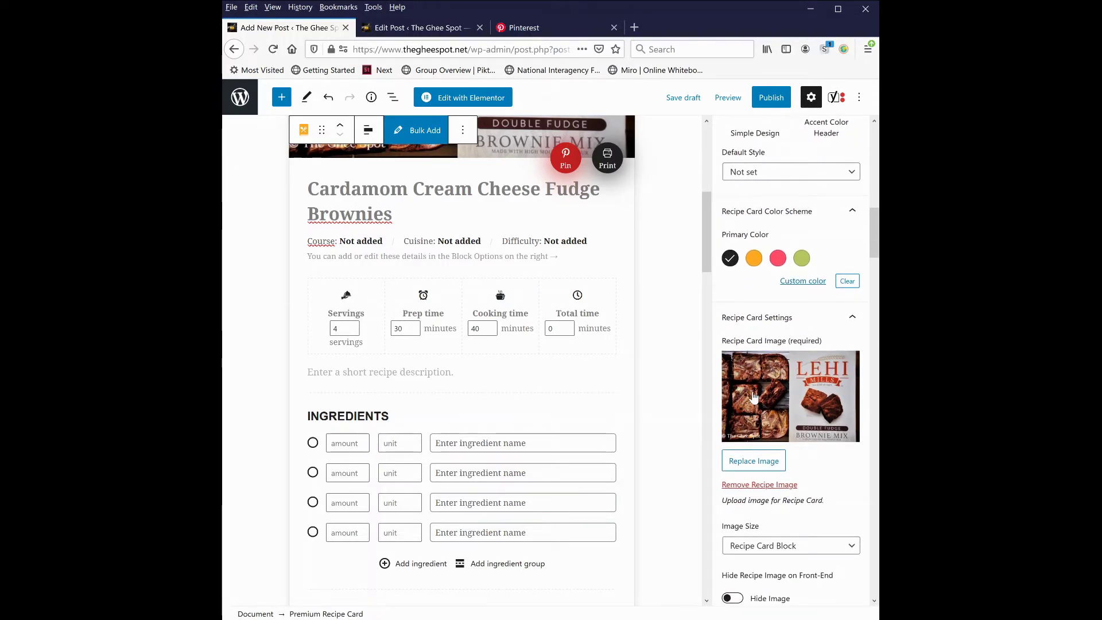
scroll(764, 436, down, 3)
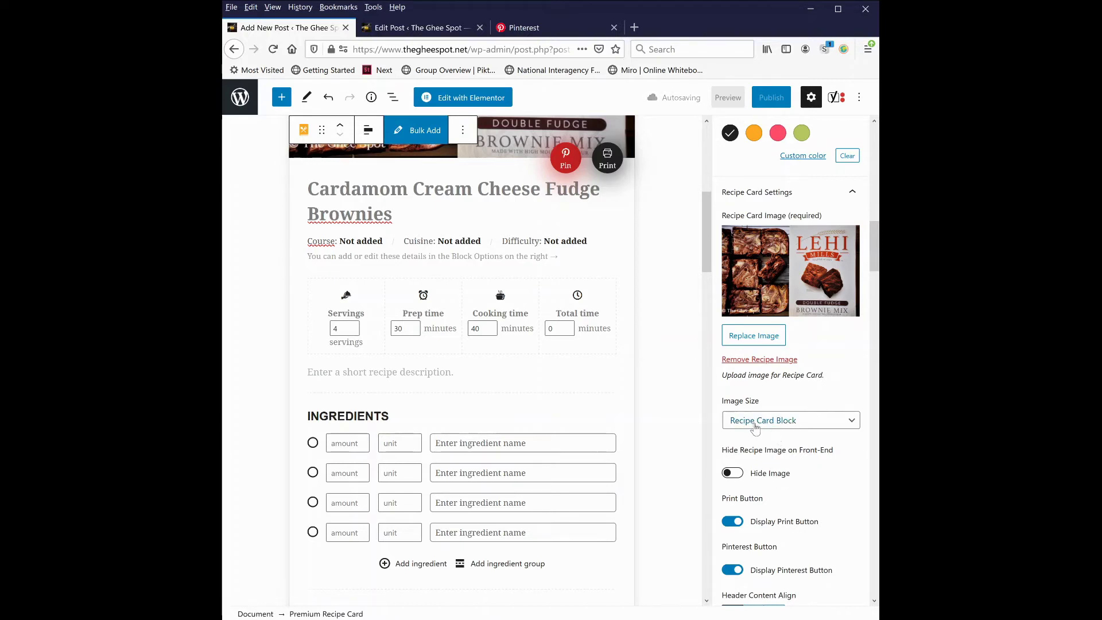
scroll(756, 427, down, 3)
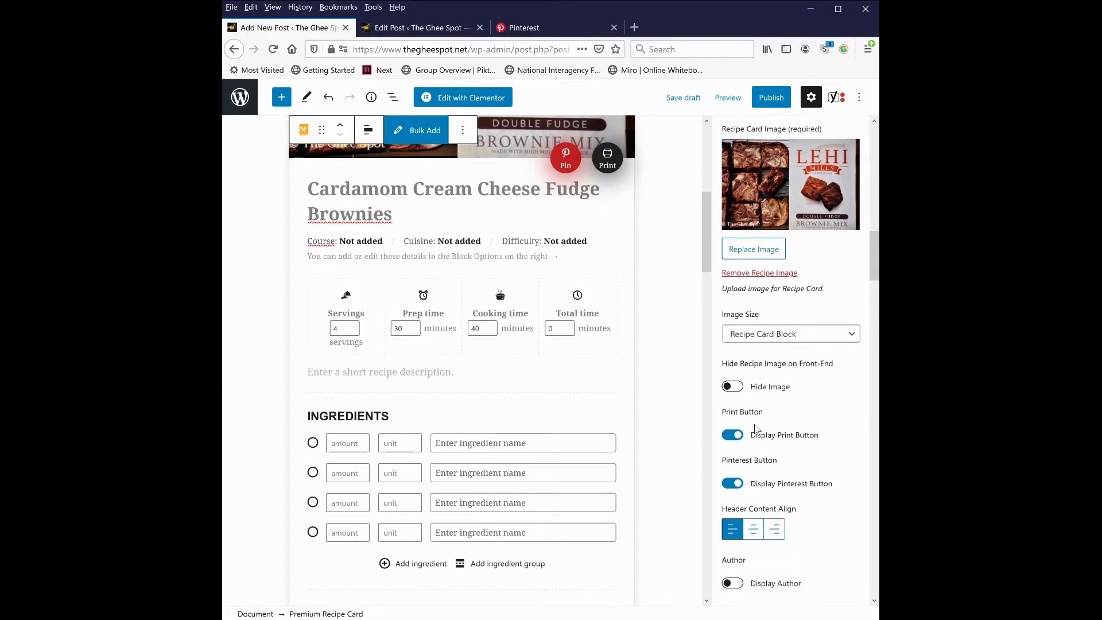
scroll(756, 428, down, 1)
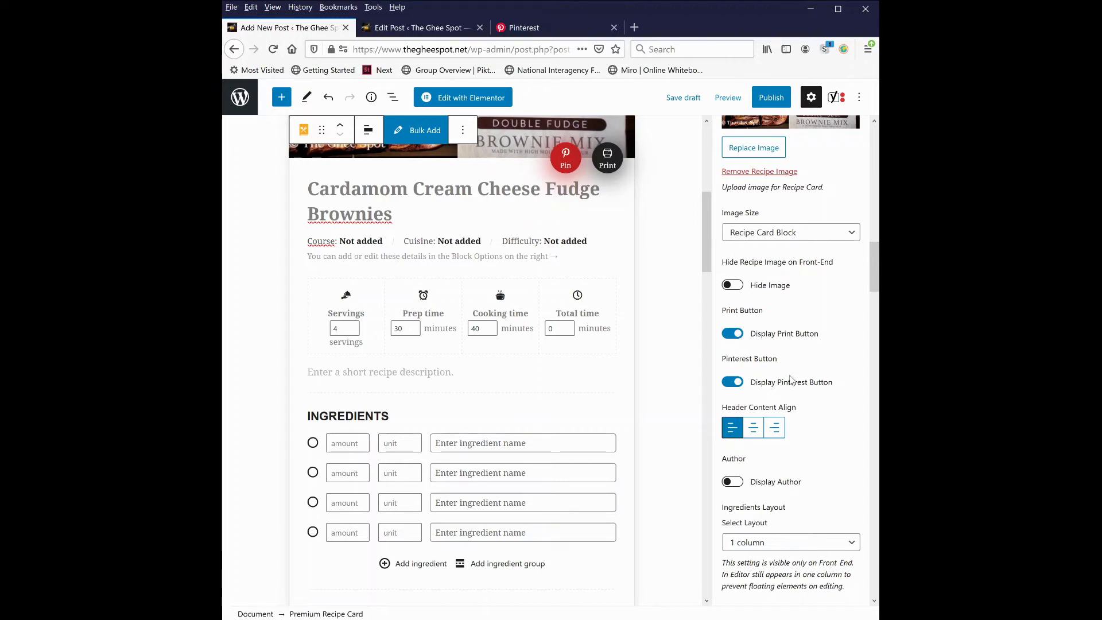
Try center and right alignment for the recipe card's header content and restore left alignment
click(754, 428)
click(774, 428)
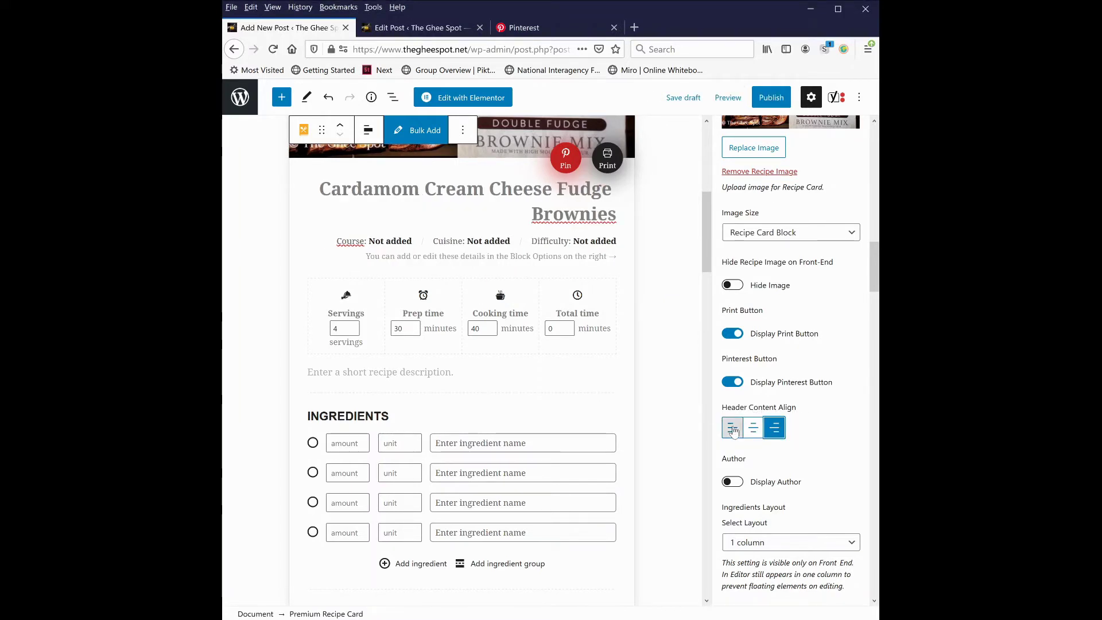
click(733, 429)
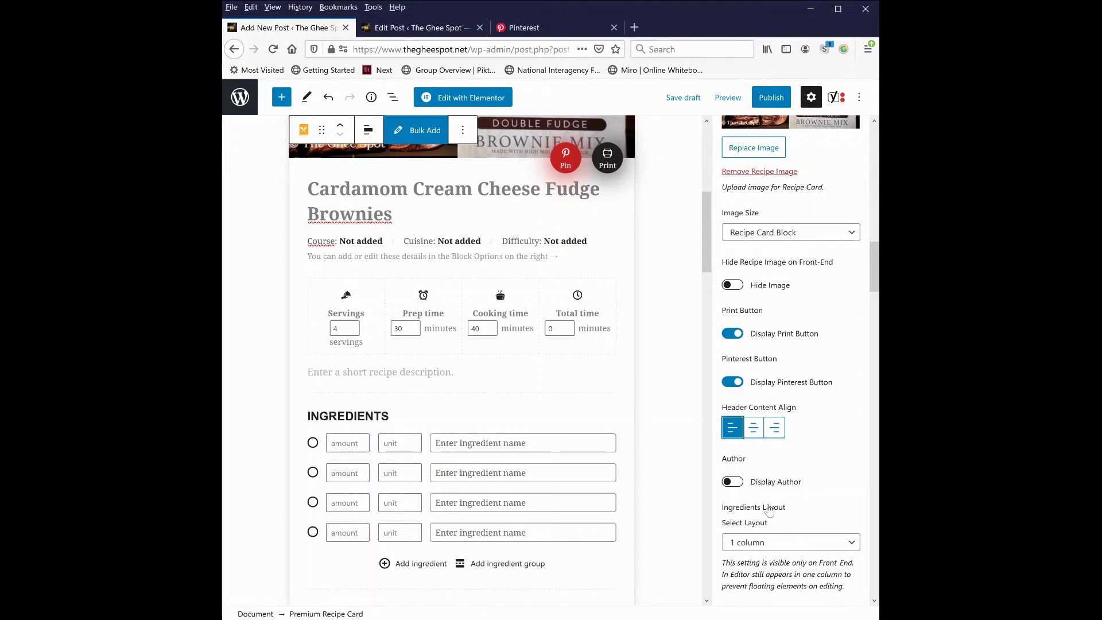
scroll(764, 477, down, 2)
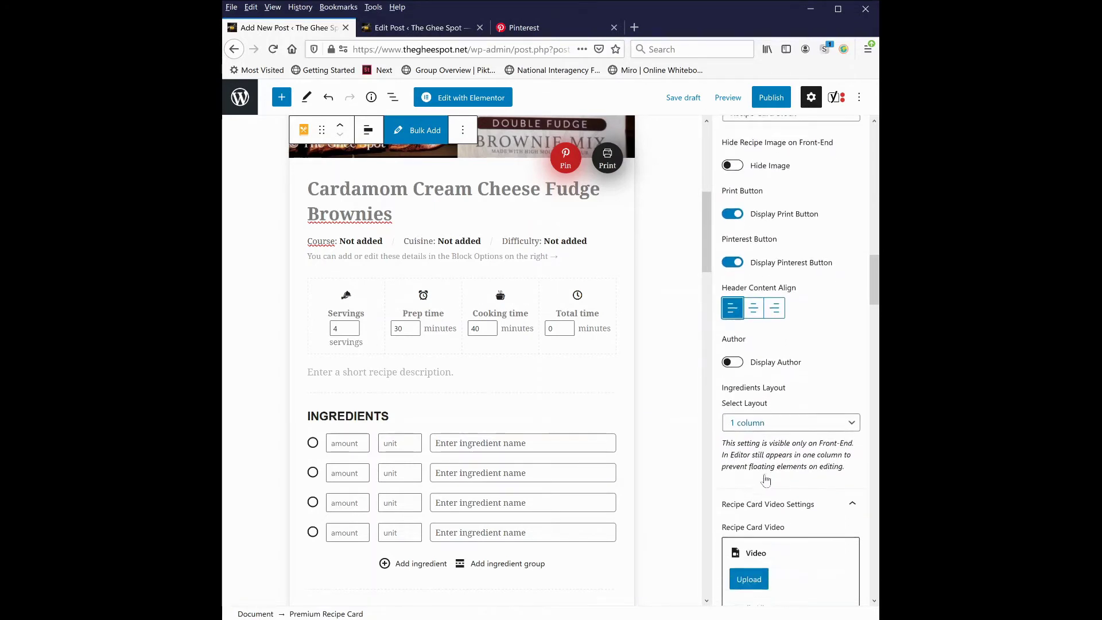
Examine the recipe card's author, ingredients layout, video and food label settings
scroll(755, 424, down, 3)
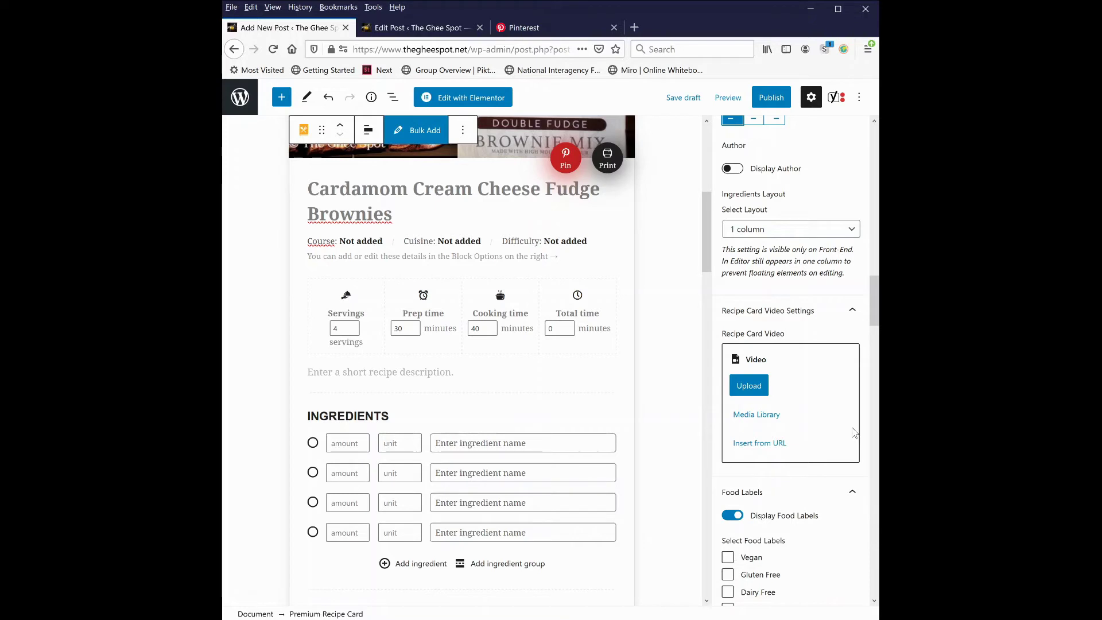
scroll(833, 442, down, 3)
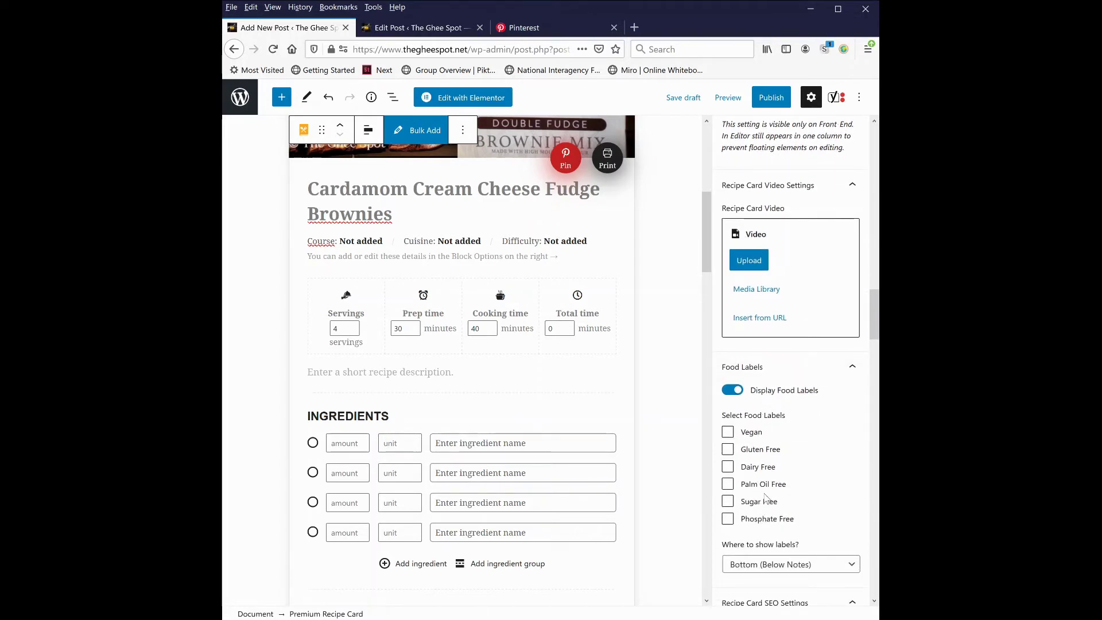
scroll(787, 485, down, 5)
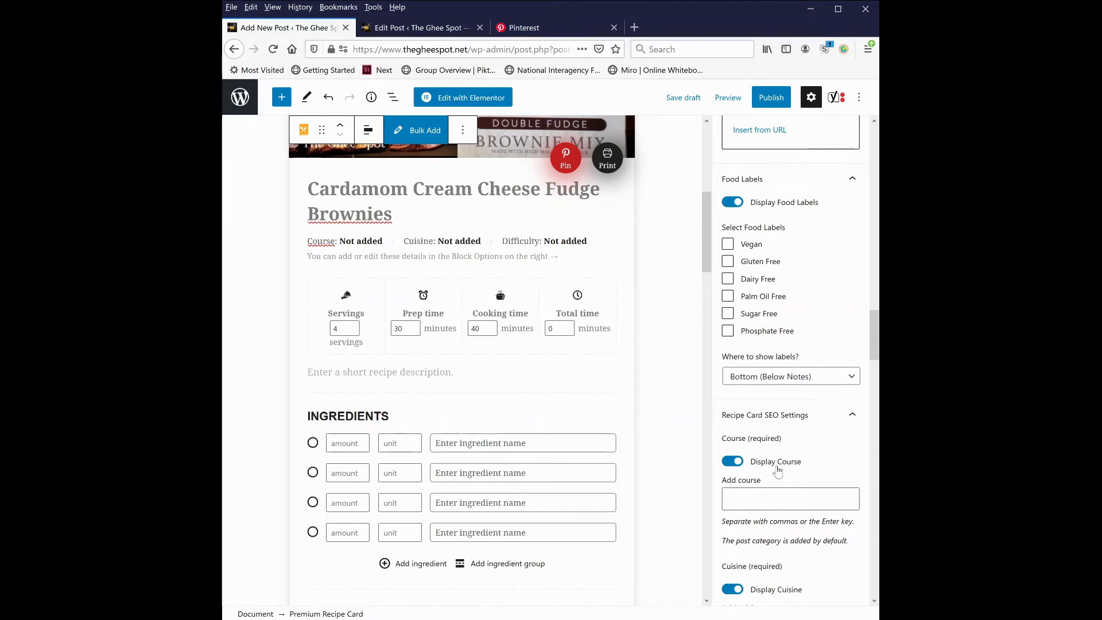
scroll(774, 505, down, 2)
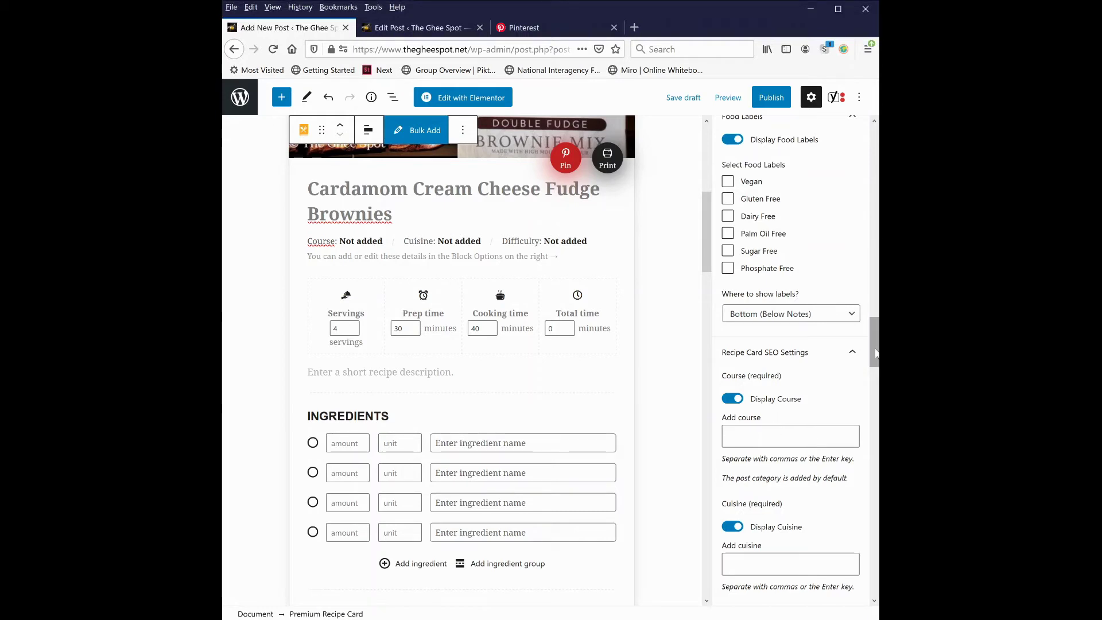
Try entering "Dess" and "app" as the recipe card's course, clearing the field after each
text(Dess)
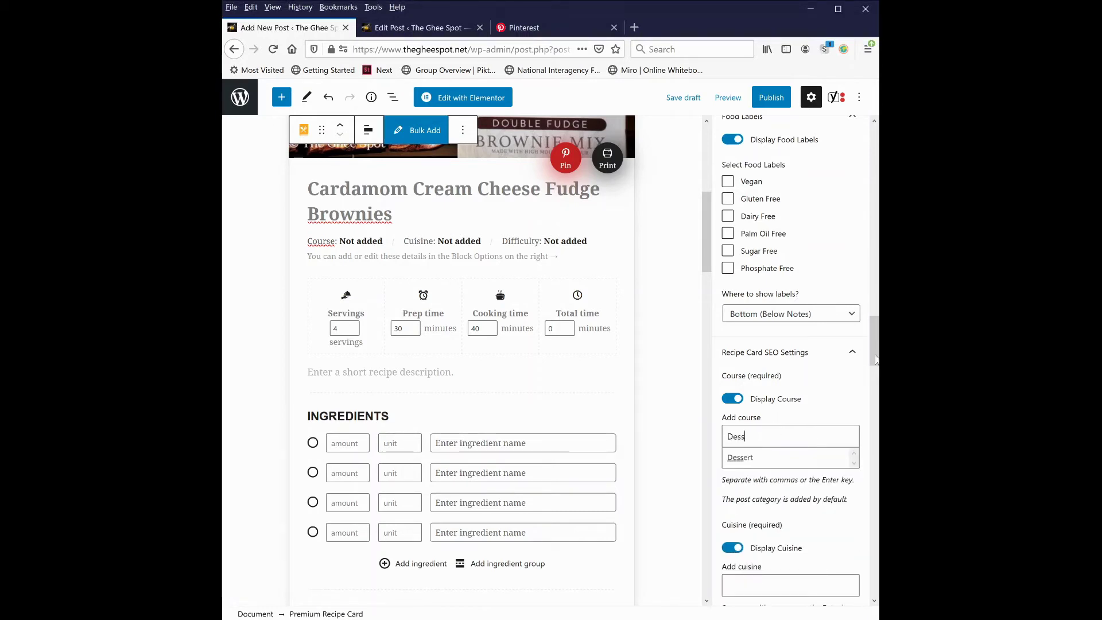
key(BackSpace)
key(BackSpace)
key(BackSpace)
key(BackSpace)
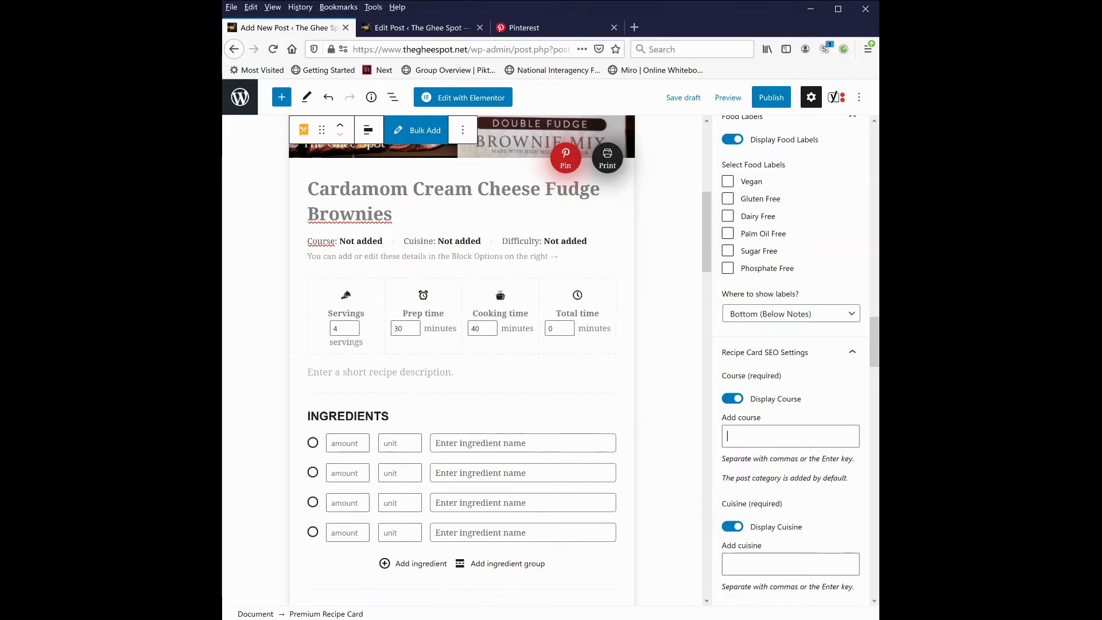
text(app)
key(BackSpace)
key(BackSpace)
key(BackSpace)
Review the new recipe card's cuisine, difficulty and keywords SEO fields
scroll(781, 504, down, 2)
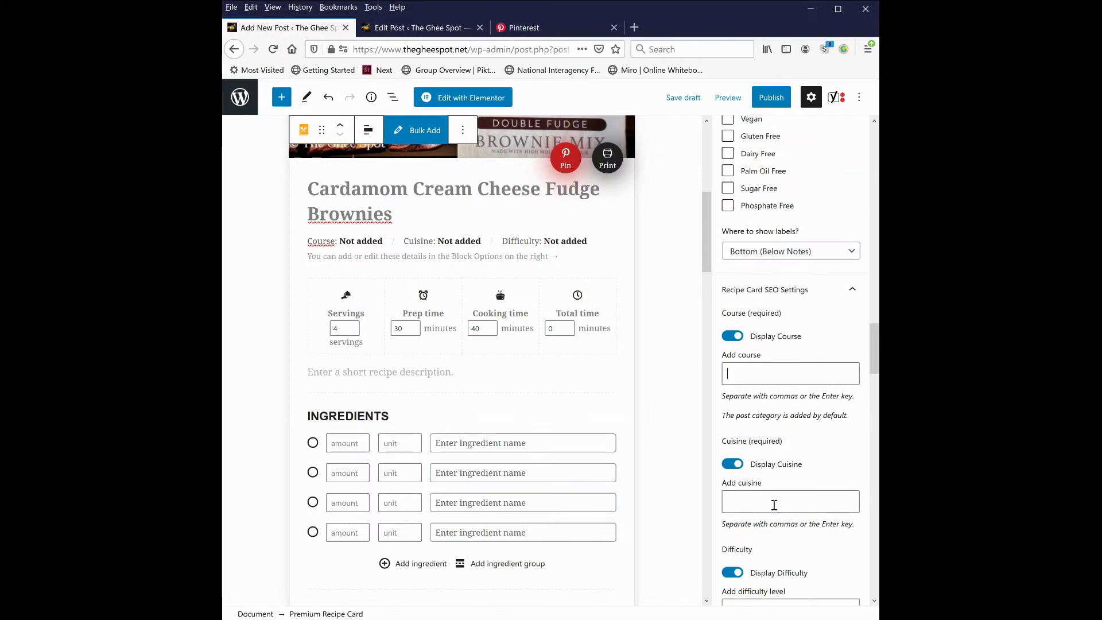
scroll(766, 504, down, 2)
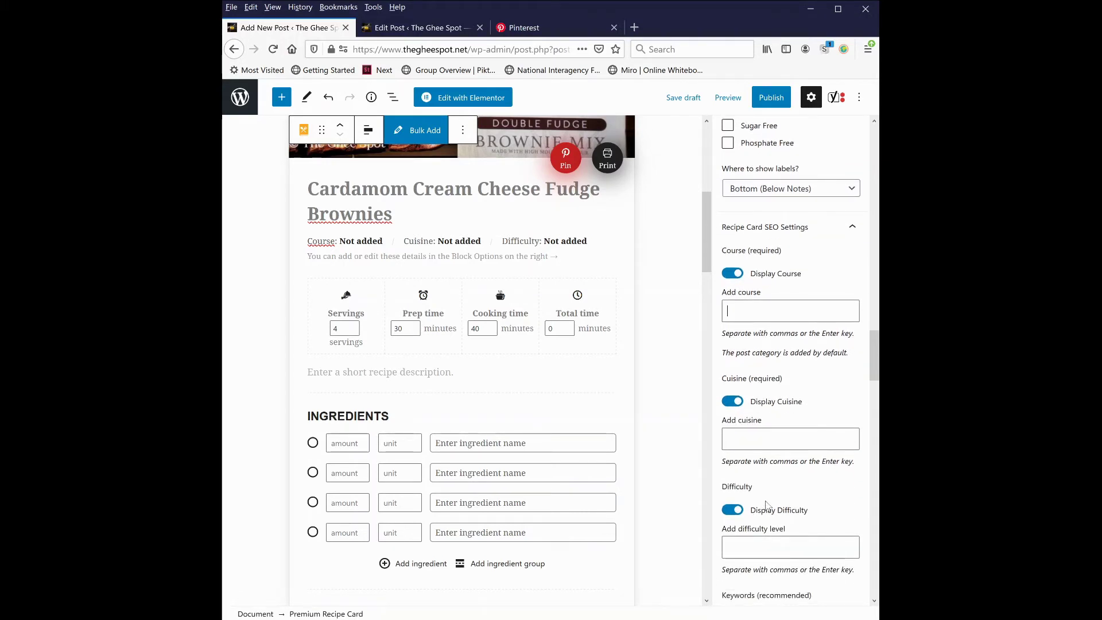
scroll(767, 504, down, 2)
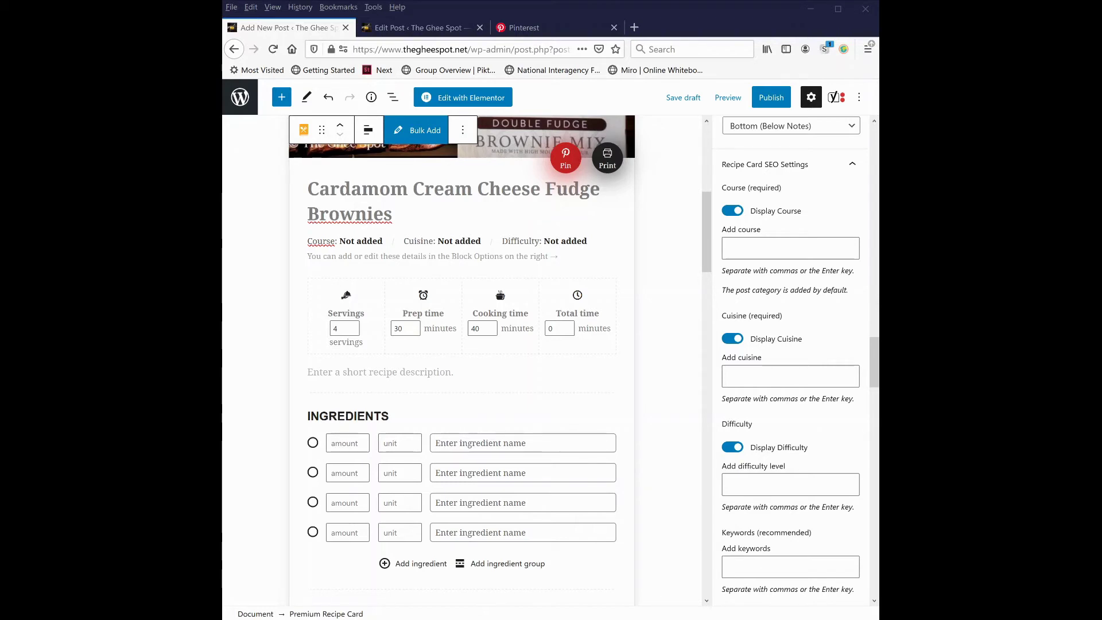
scroll(787, 504, down, 2)
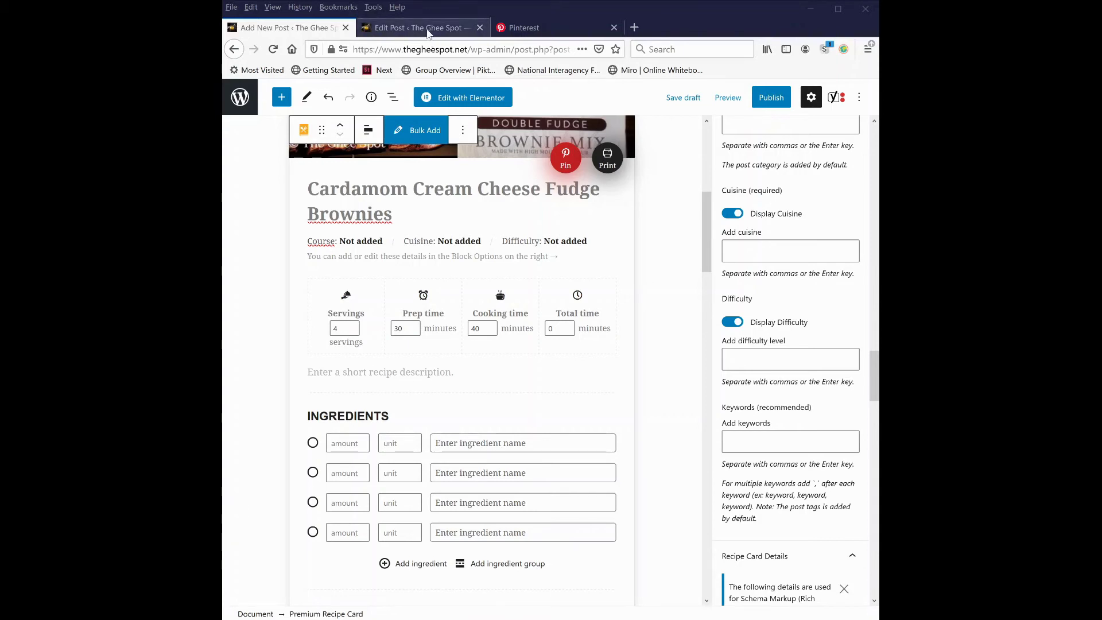
Switch to the existing brownie post and review its recipe card's course, cuisine, difficulty and keyword entries
click(428, 33)
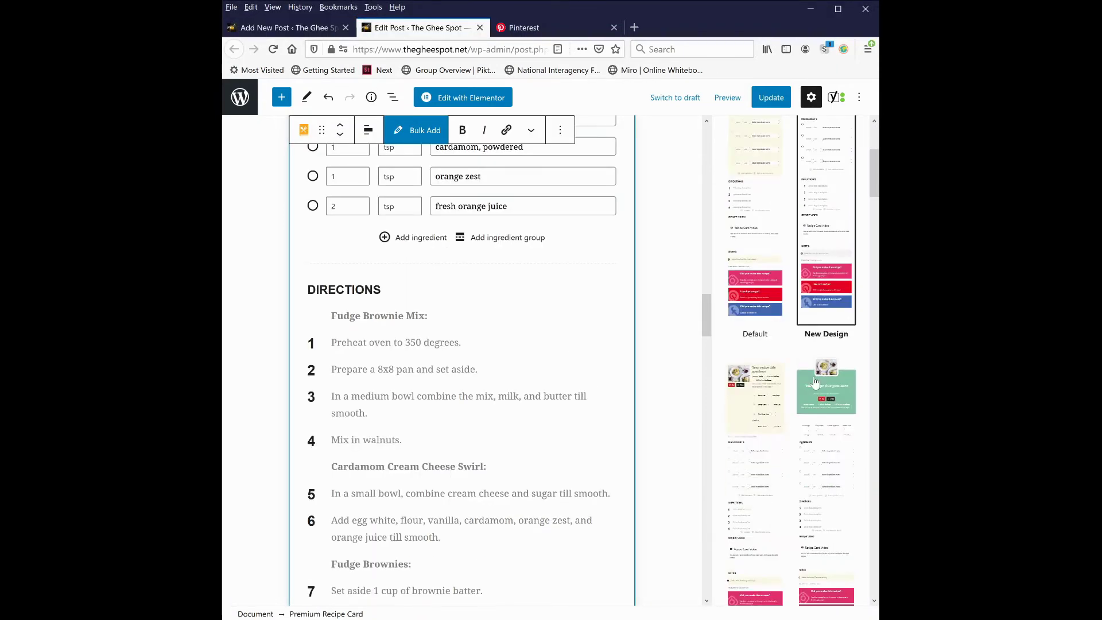
scroll(816, 382, down, 15)
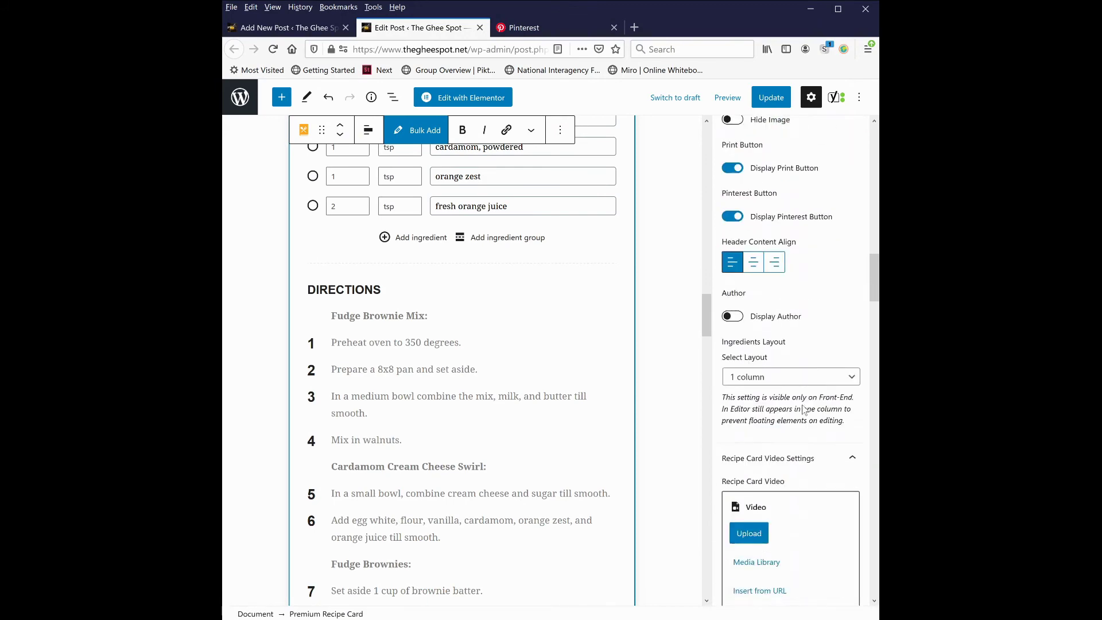
scroll(803, 410, down, 8)
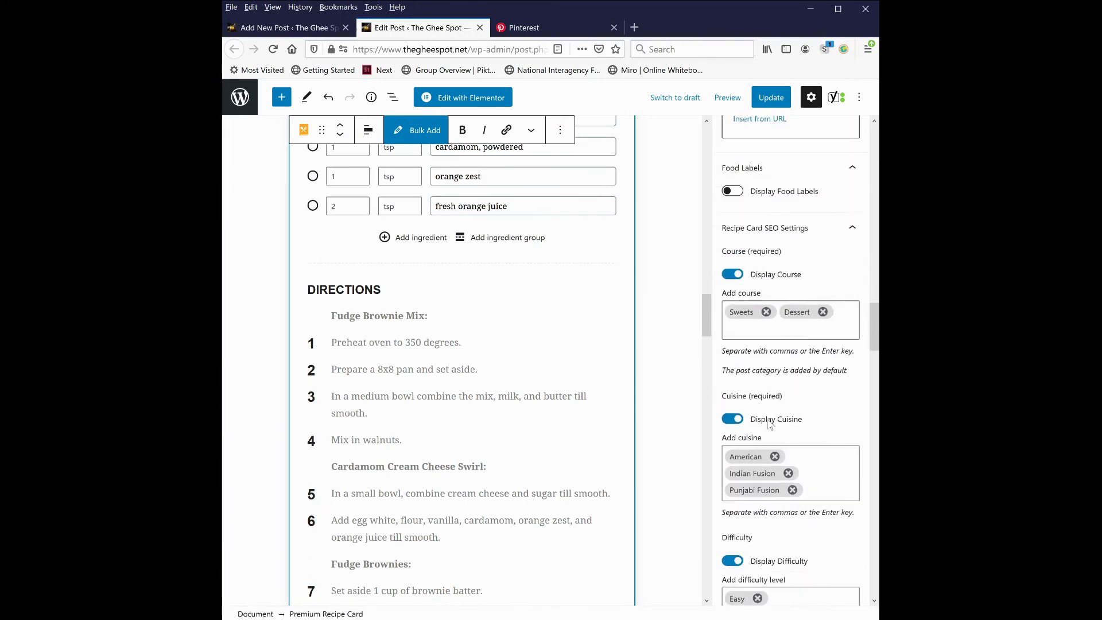
scroll(770, 425, down, 2)
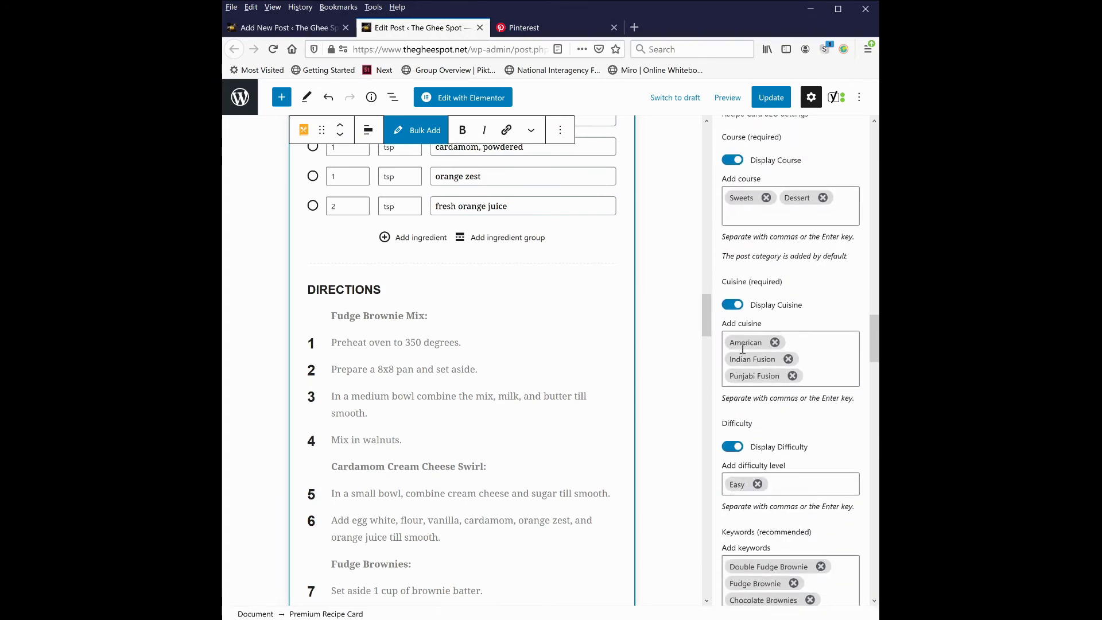
scroll(742, 355, down, 4)
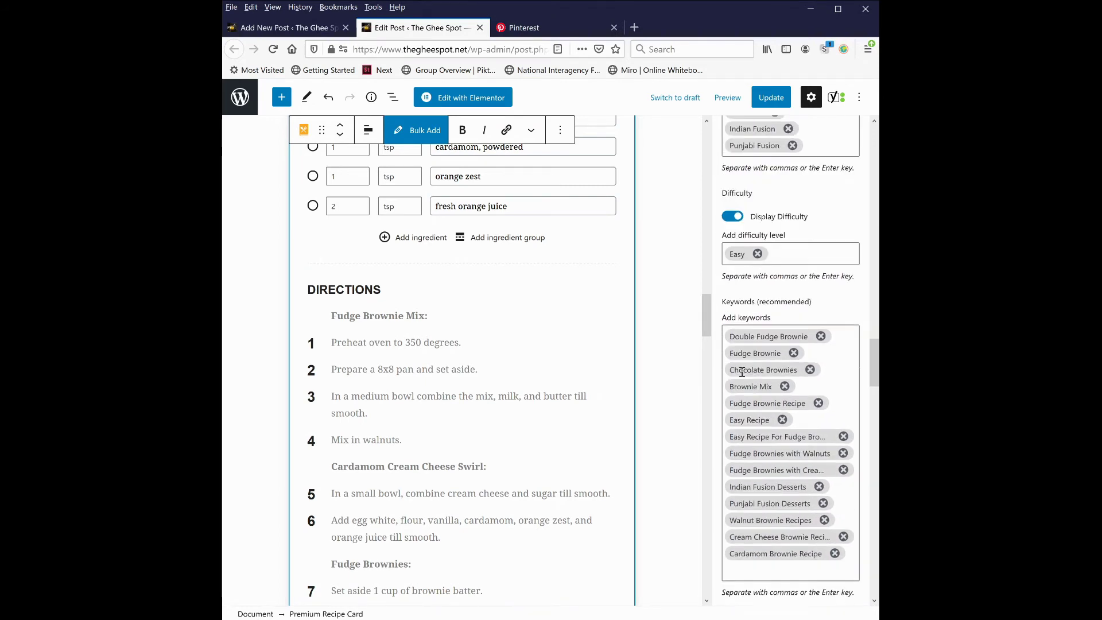
scroll(764, 402, down, 2)
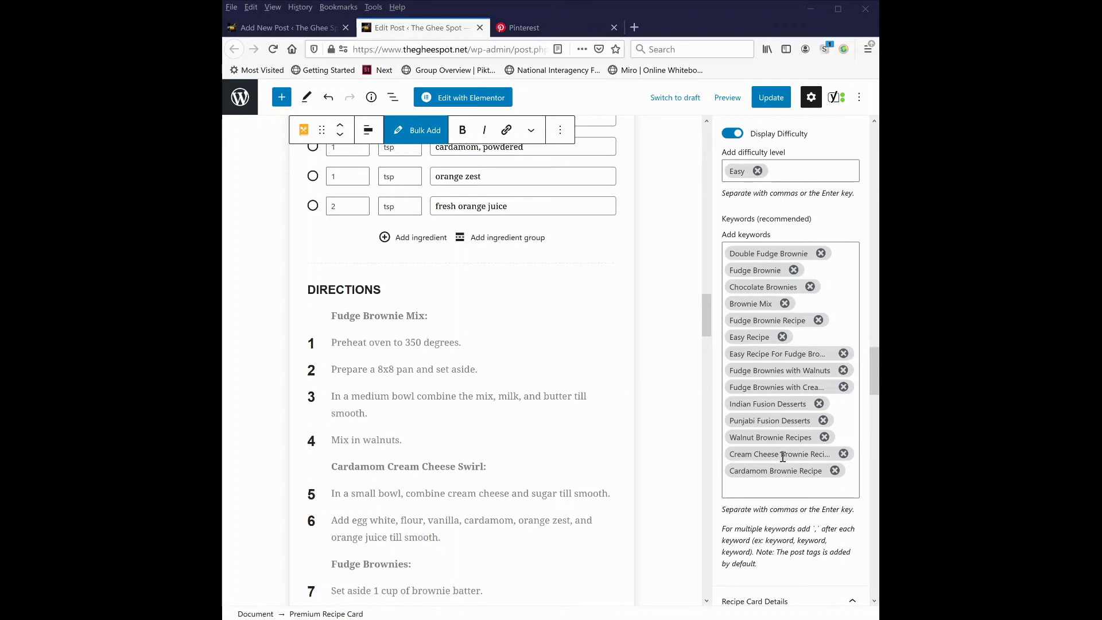
click(774, 494)
Review the existing recipe card's servings, preparation, cooking and total time details, including the servings label
scroll(777, 368, down, 3)
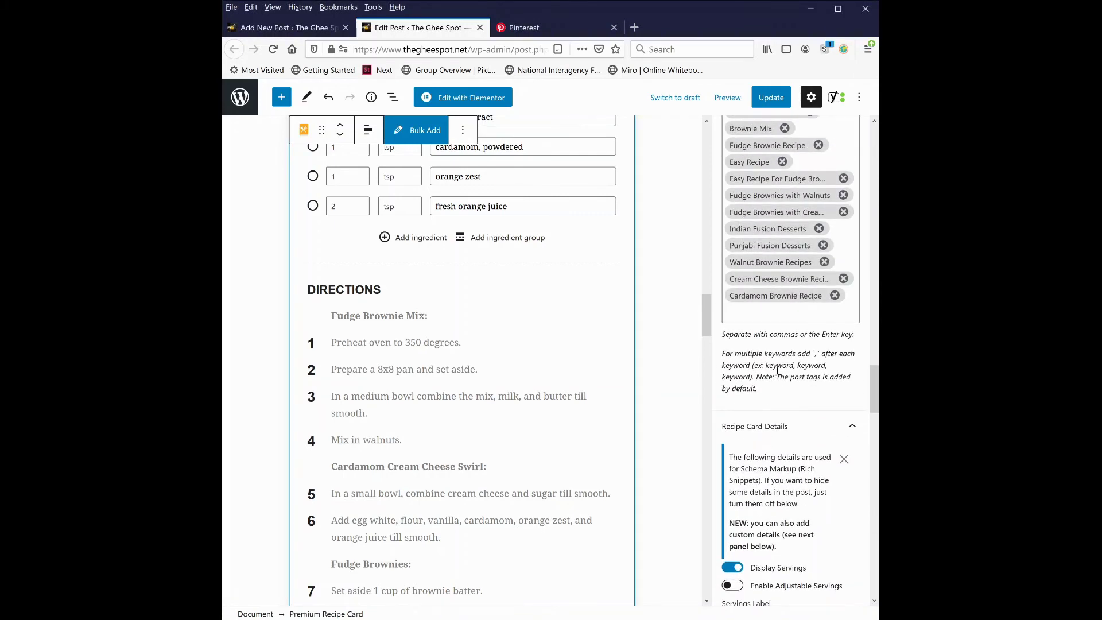
scroll(778, 410, down, 2)
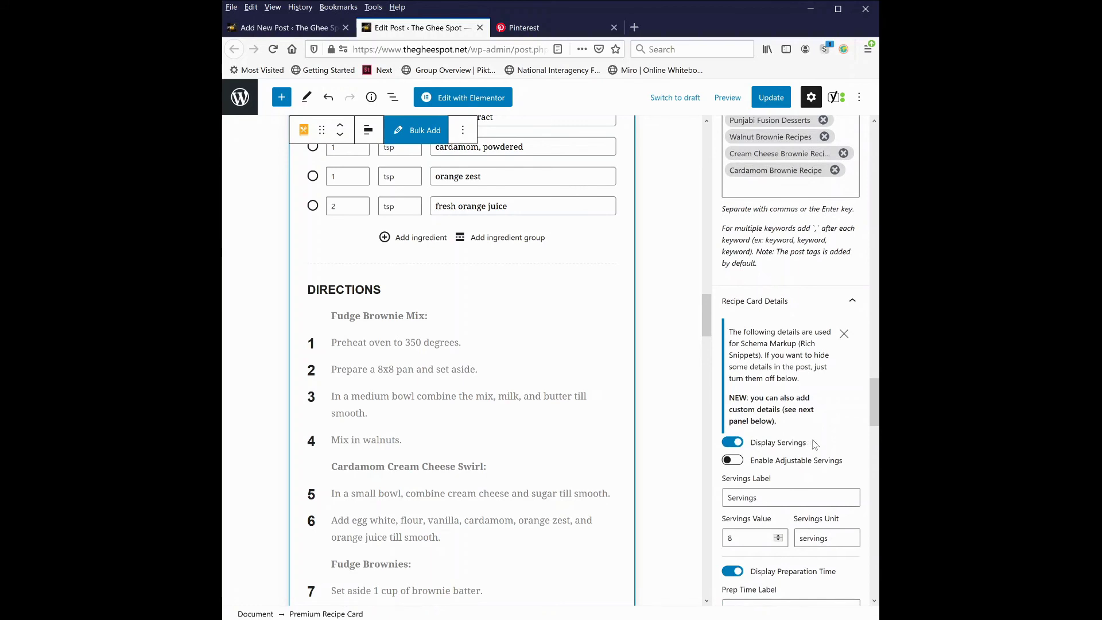
scroll(815, 445, down, 1)
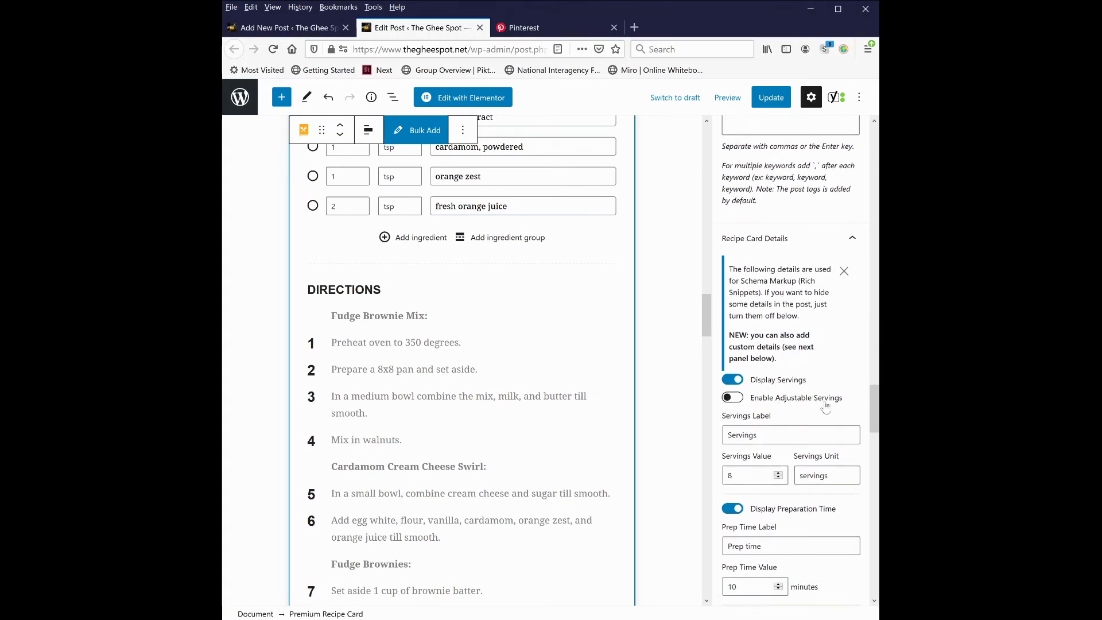
scroll(785, 438, down, 1)
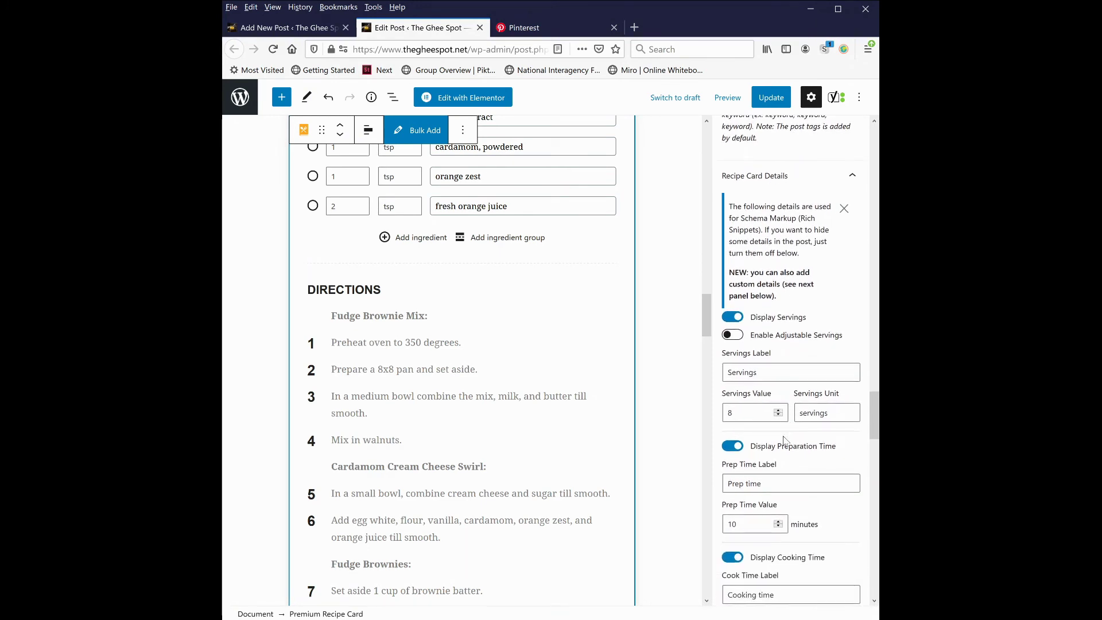
scroll(785, 439, down, 2)
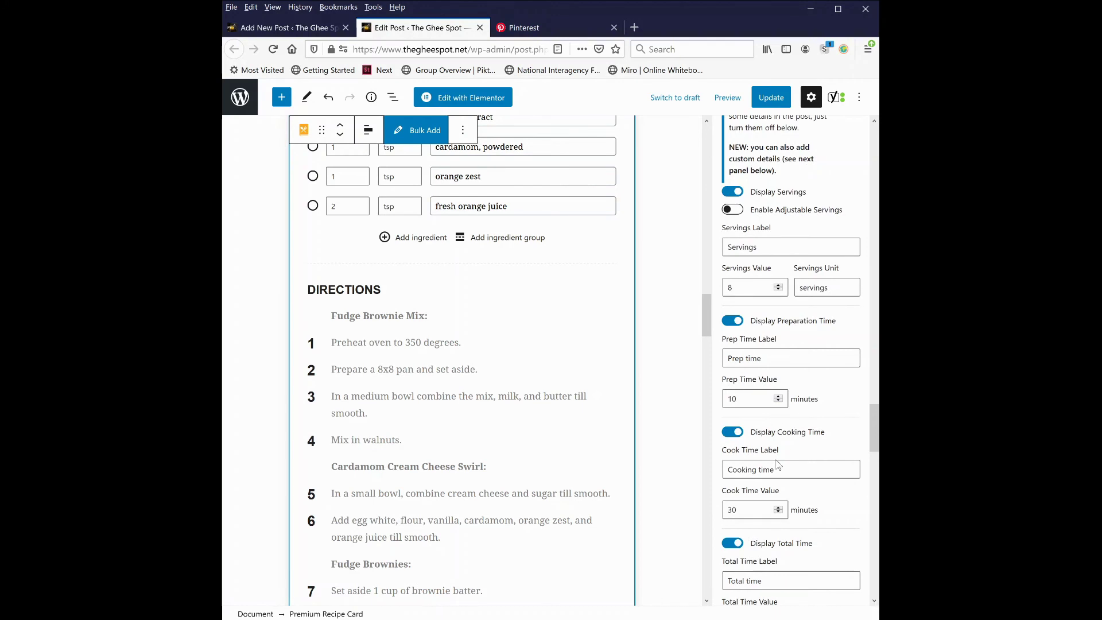
scroll(778, 462, down, 1)
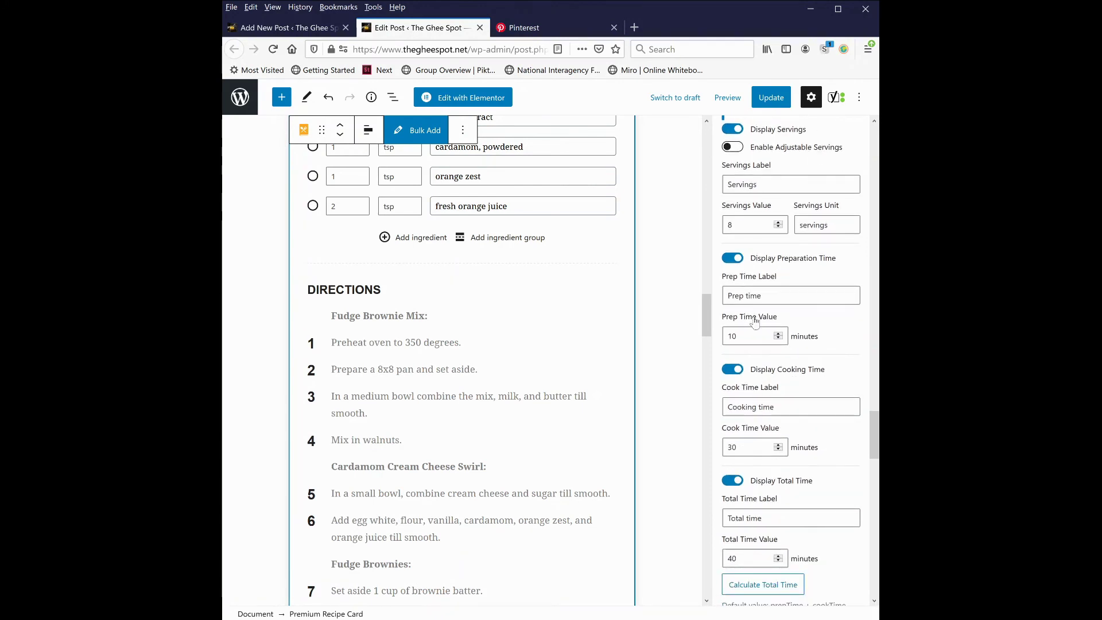
double_click(765, 188)
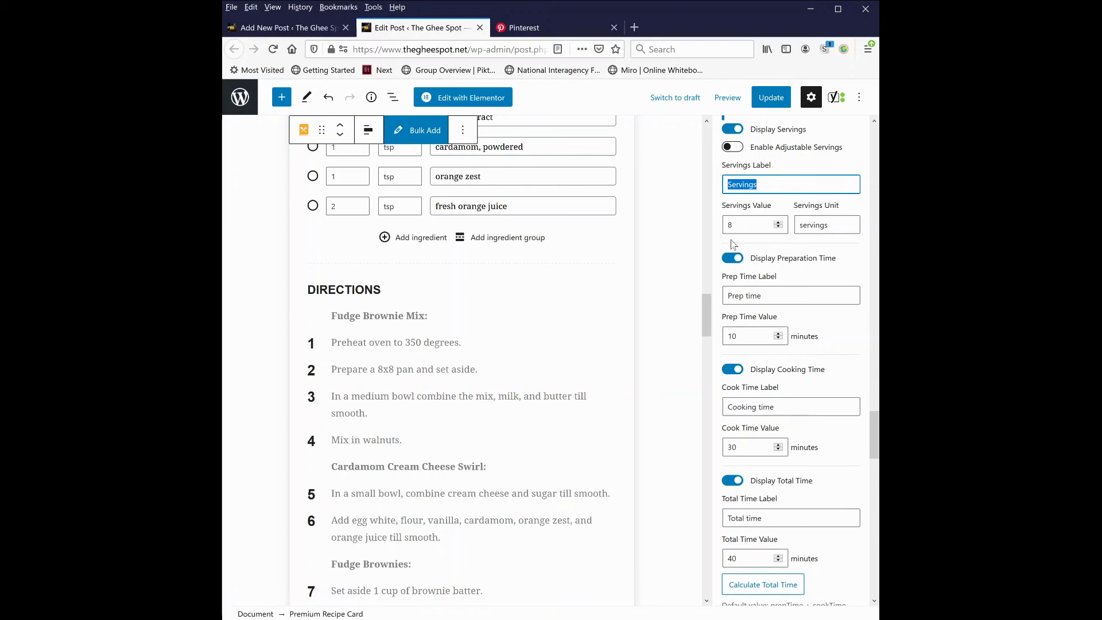
click(854, 242)
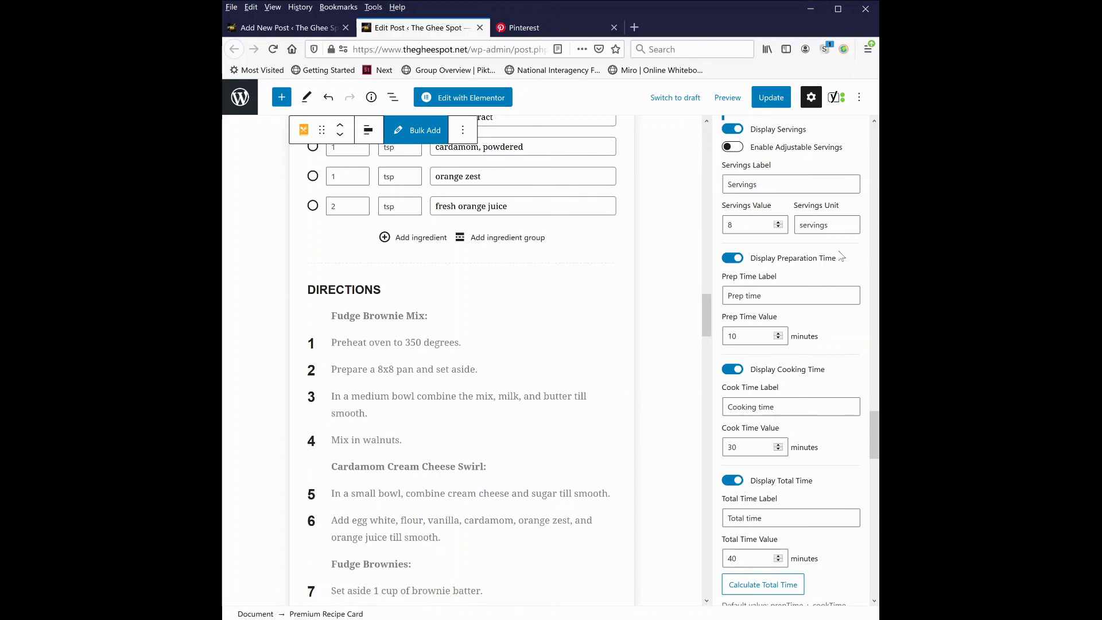
scroll(804, 322, down, 2)
scroll(757, 404, down, 1)
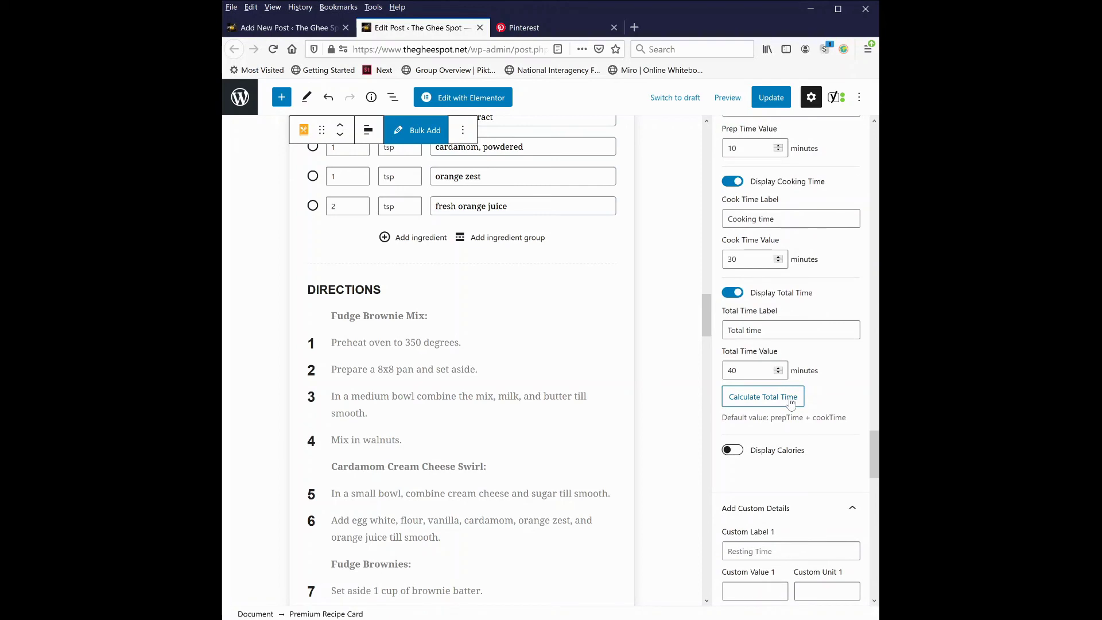
Examine the existing recipe card's calories option and custom detail fields
scroll(791, 404, down, 2)
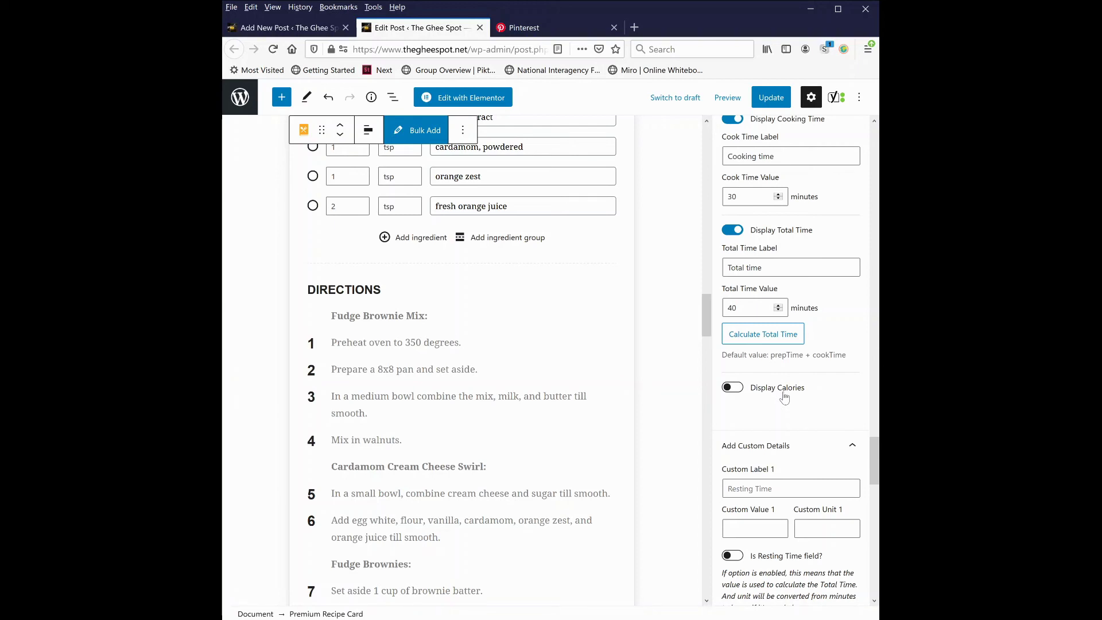
scroll(769, 472, down, 3)
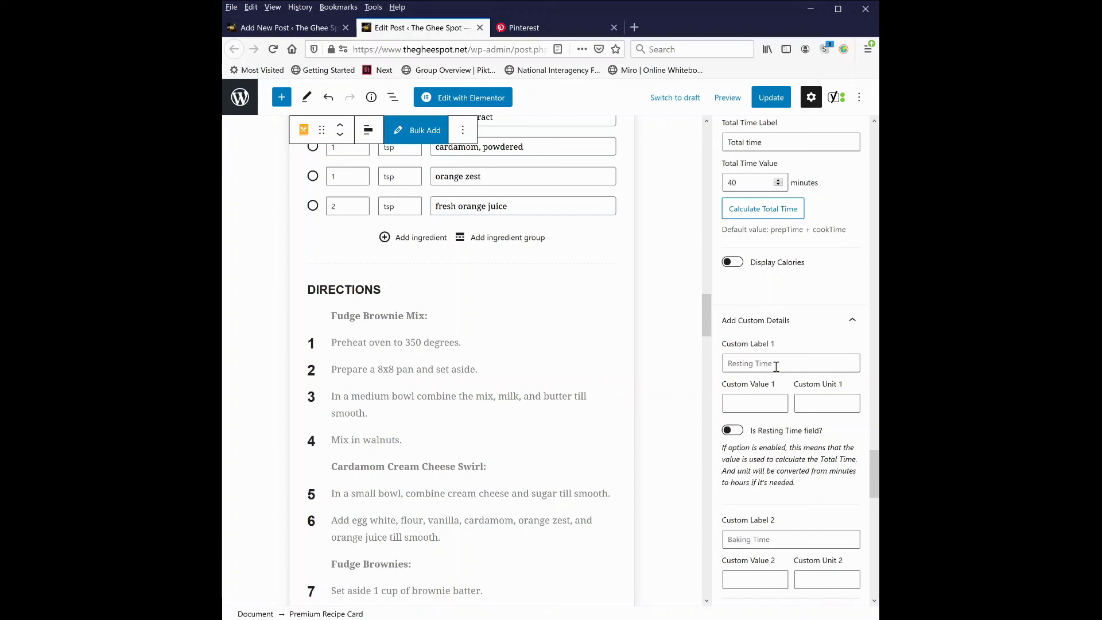
scroll(776, 368, down, 4)
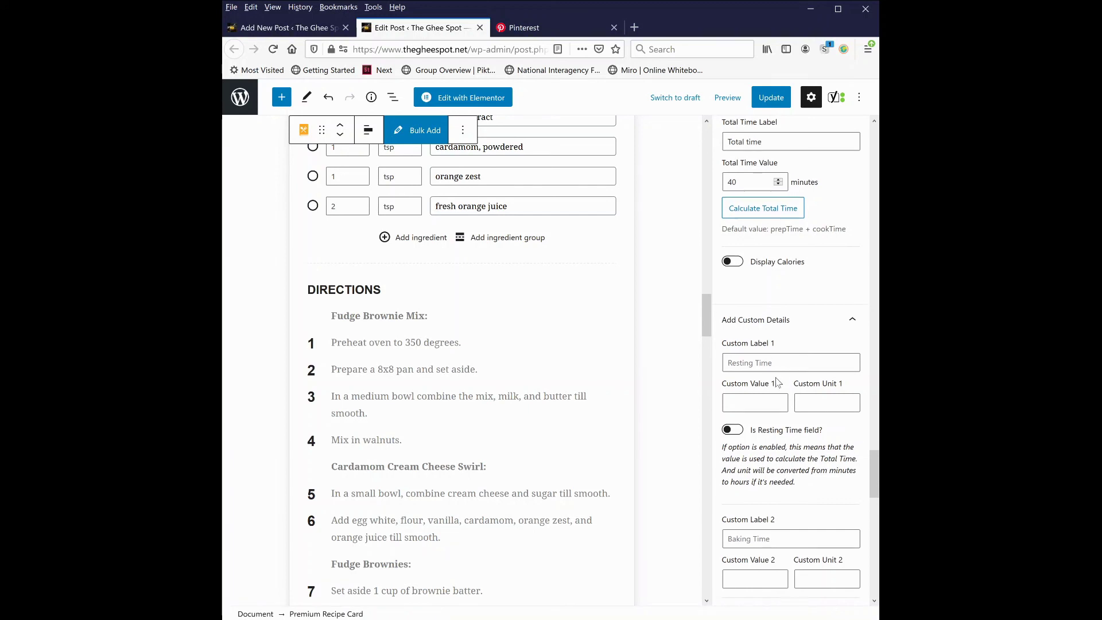
Check the existing recipe card's structured data testing results, from the recommendations and video entry through the ingredients and steps
scroll(776, 380, down, 5)
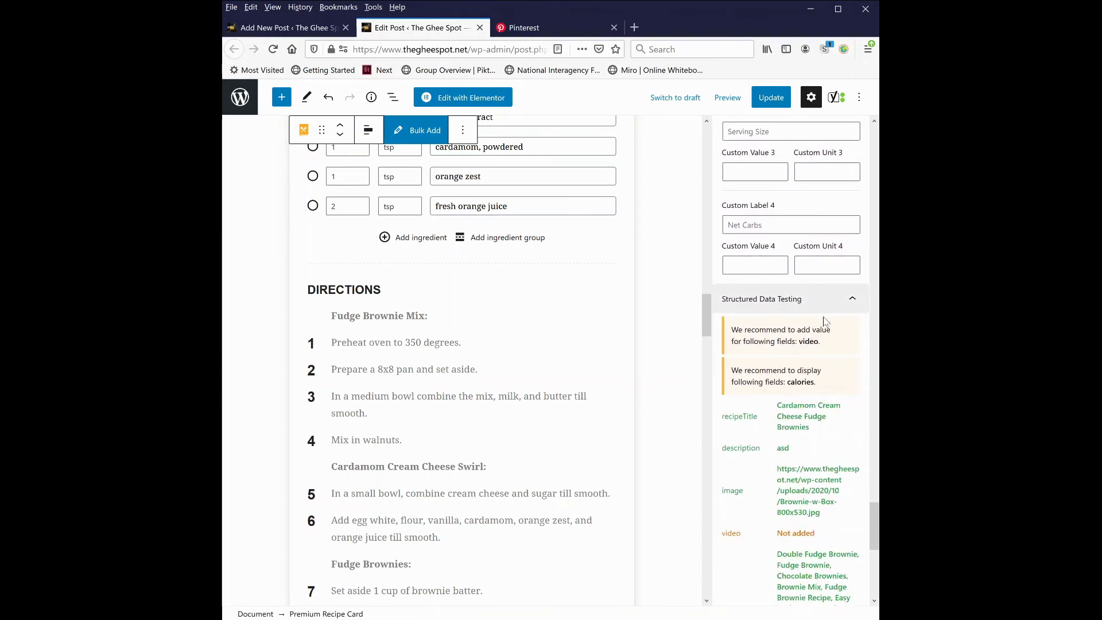
scroll(816, 344, down, 1)
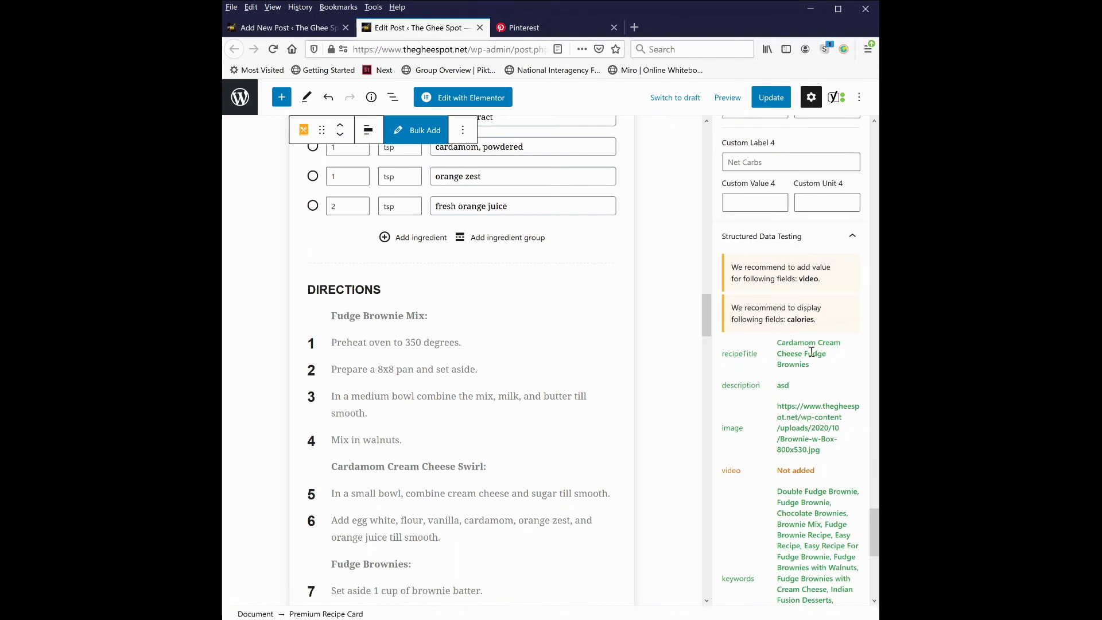
scroll(812, 352, down, 1)
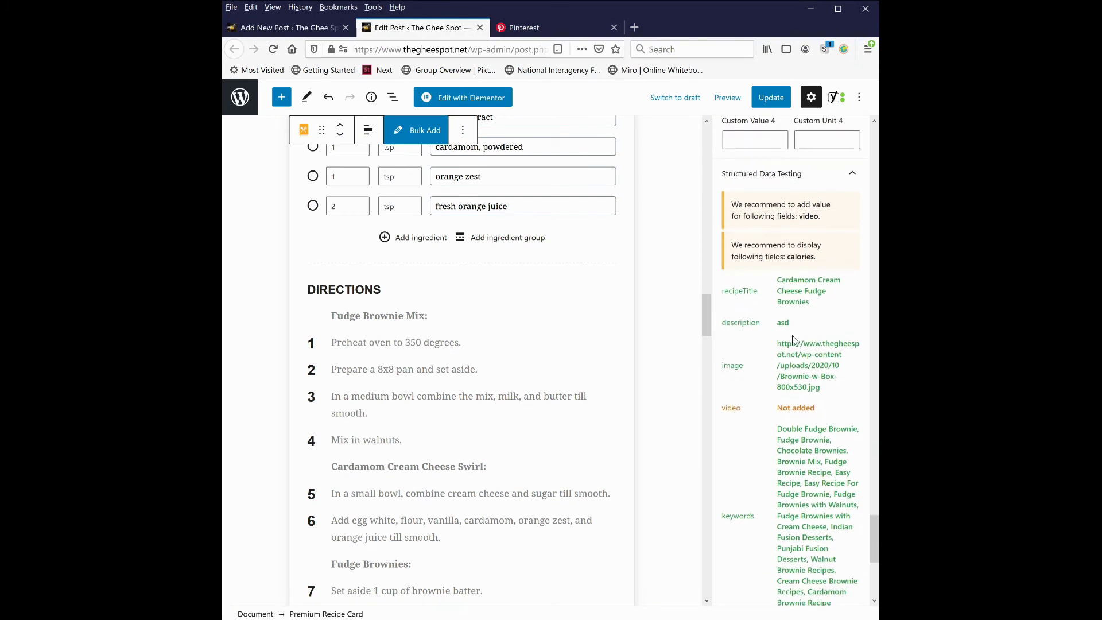
scroll(793, 339, down, 1)
scroll(767, 332, down, 1)
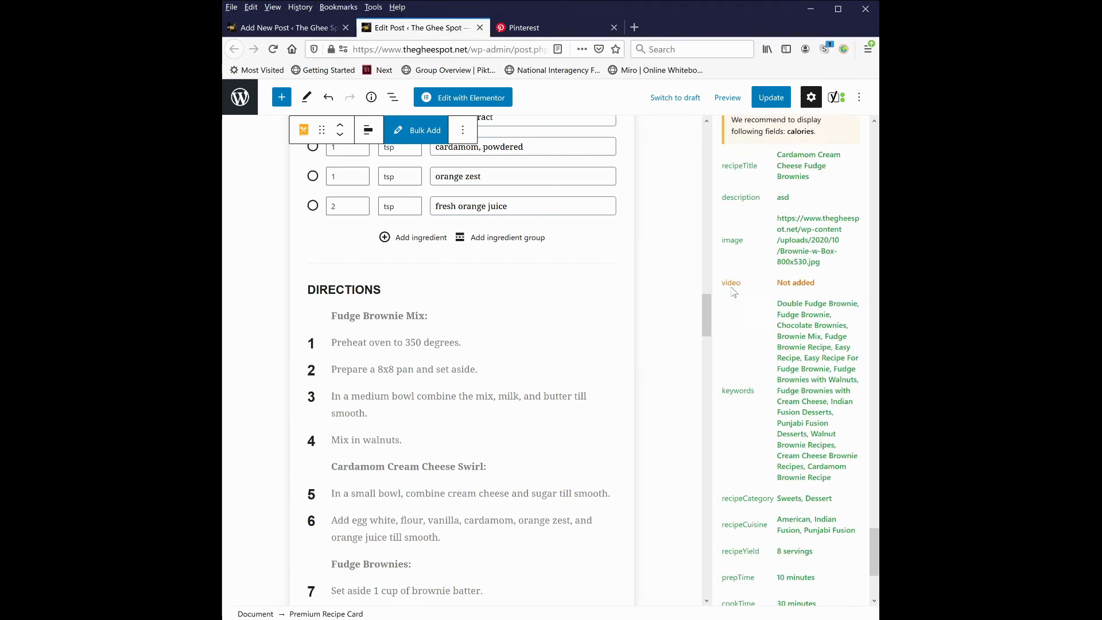
drag(722, 282, 824, 290)
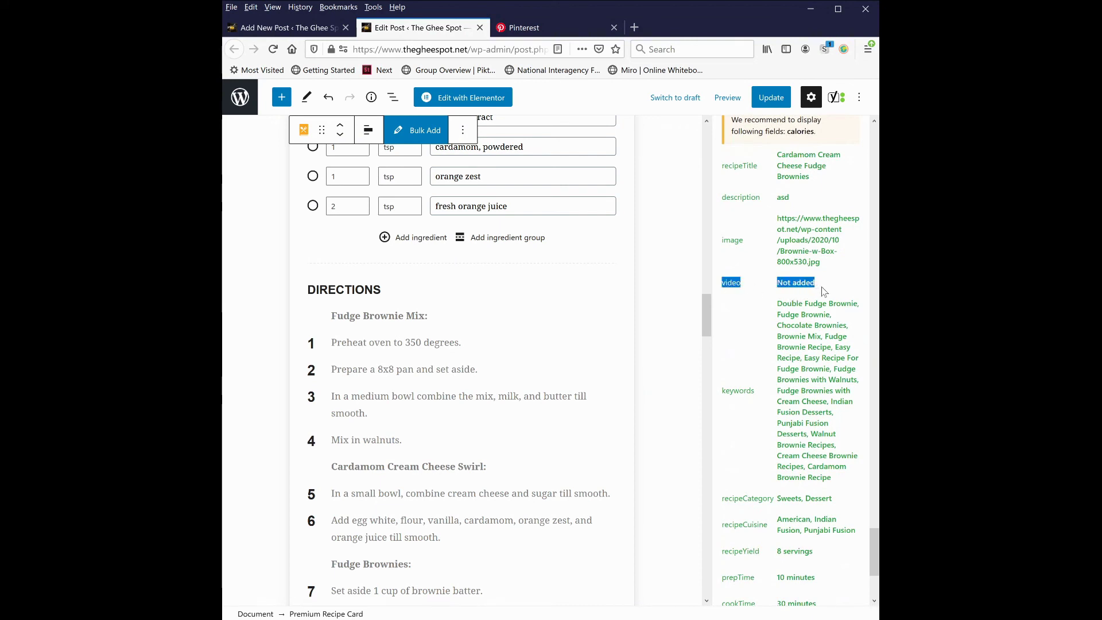
click(765, 306)
scroll(796, 316, down, 1)
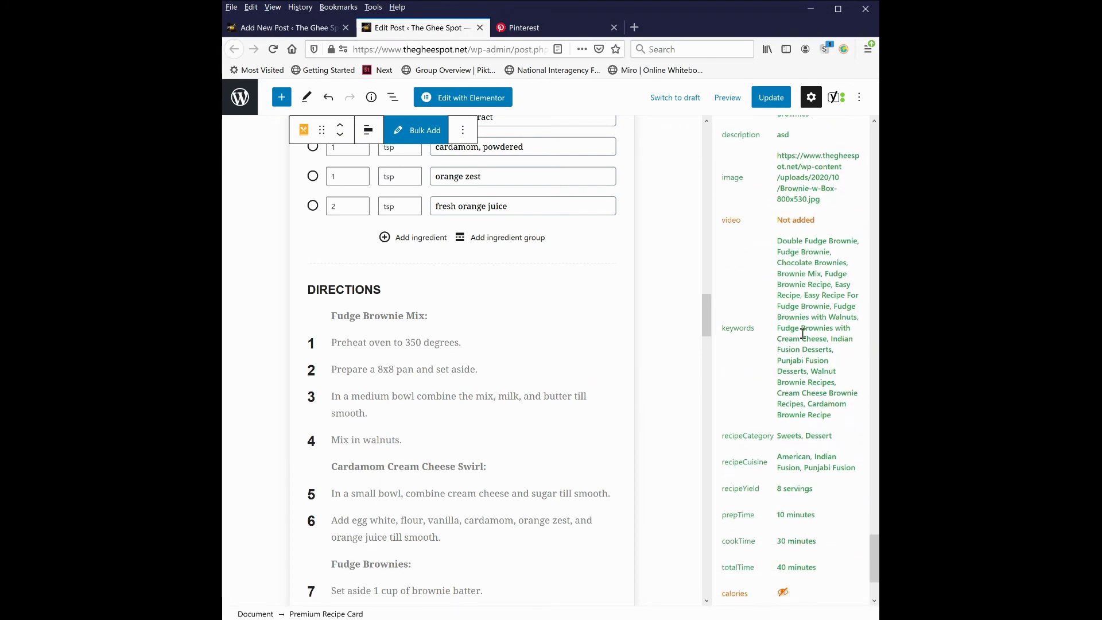
scroll(803, 335, down, 2)
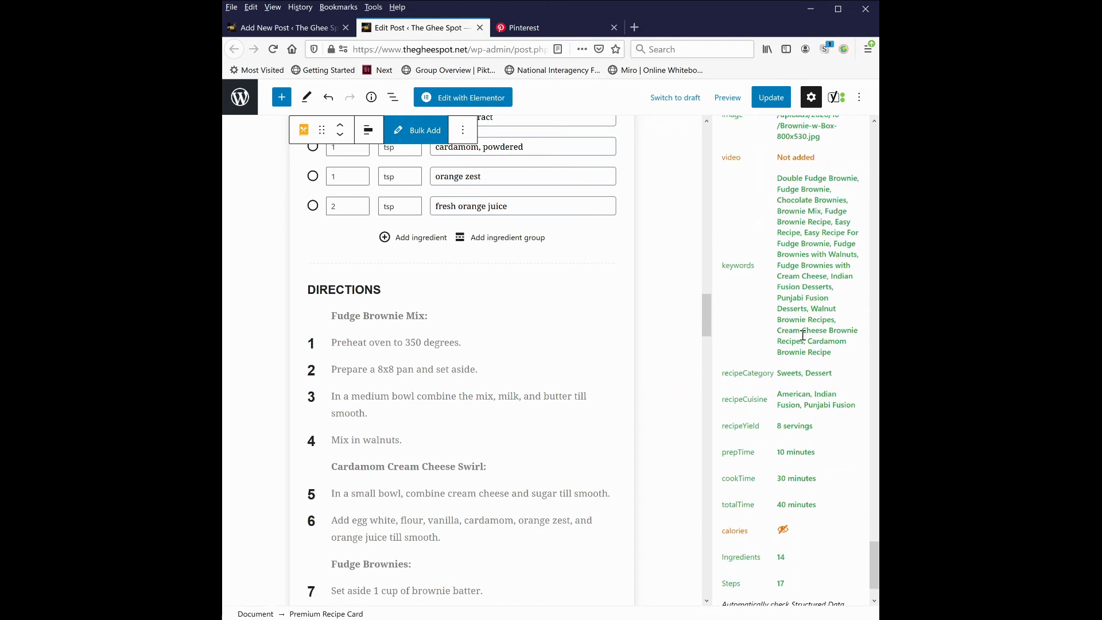
Add a Nutrition block beneath the Premium Recipe Card in the existing brownie post
scroll(802, 339, down, 1)
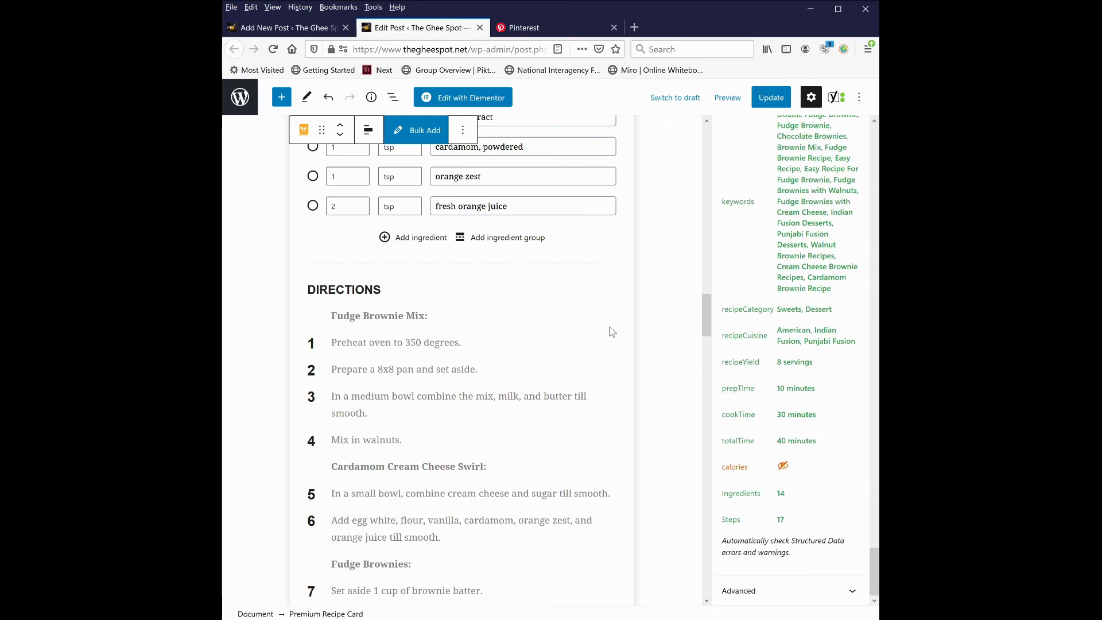
drag(707, 313, 708, 342)
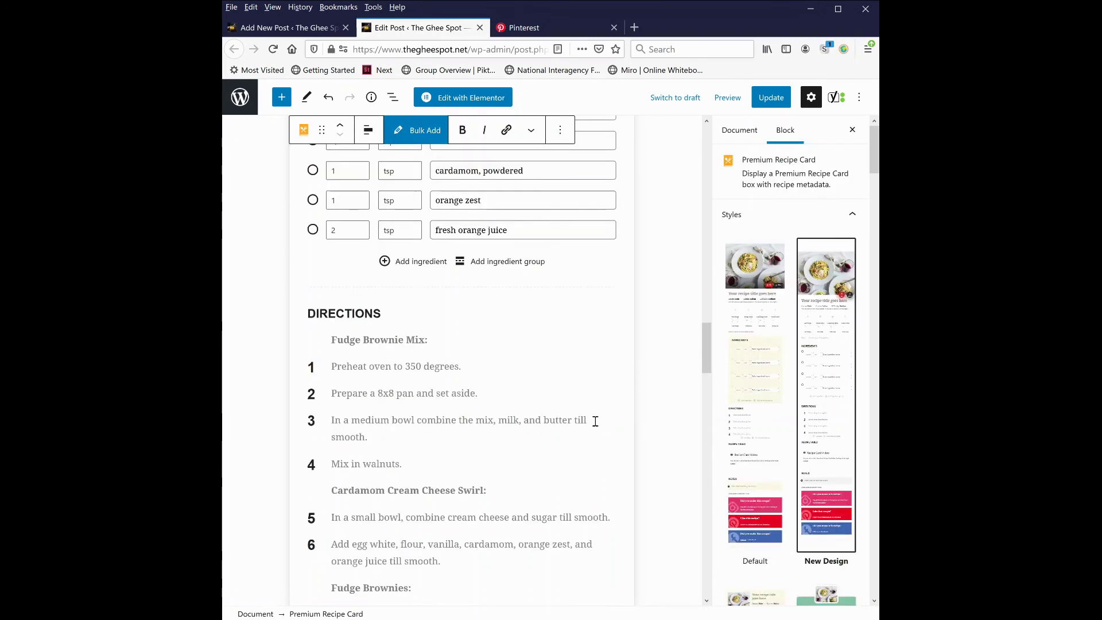
scroll(593, 425, down, 15)
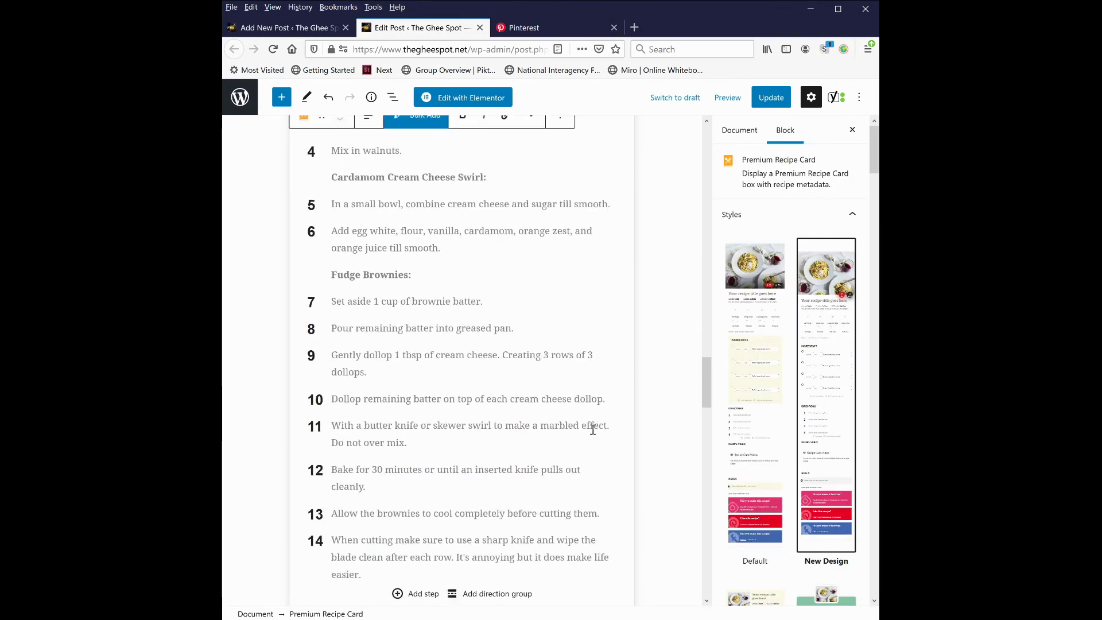
scroll(593, 432, down, 3)
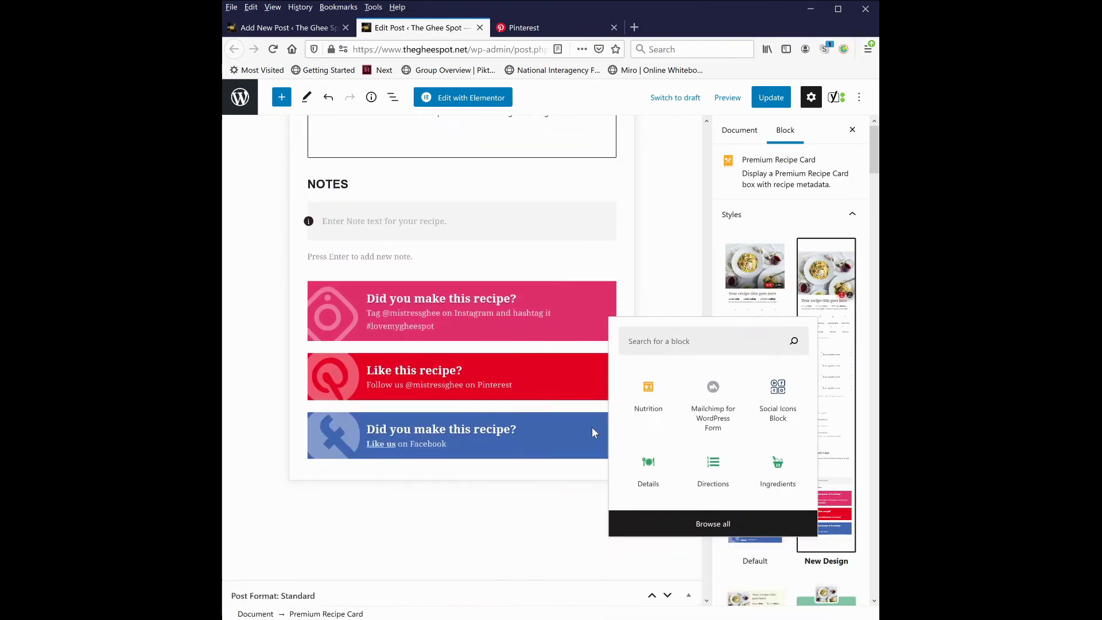
click(621, 435)
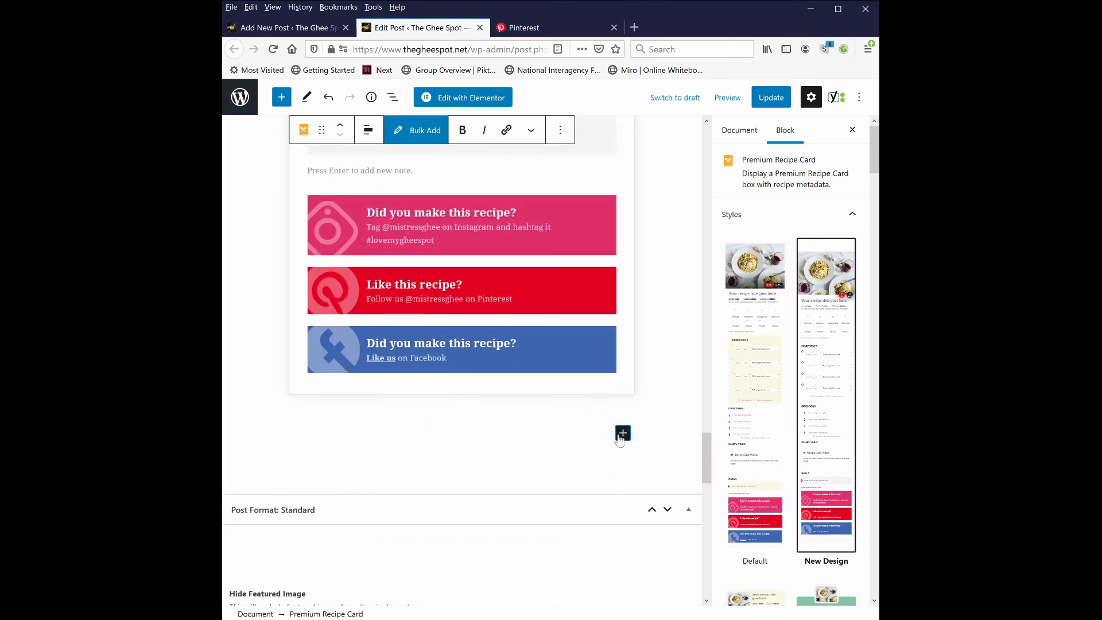
click(622, 434)
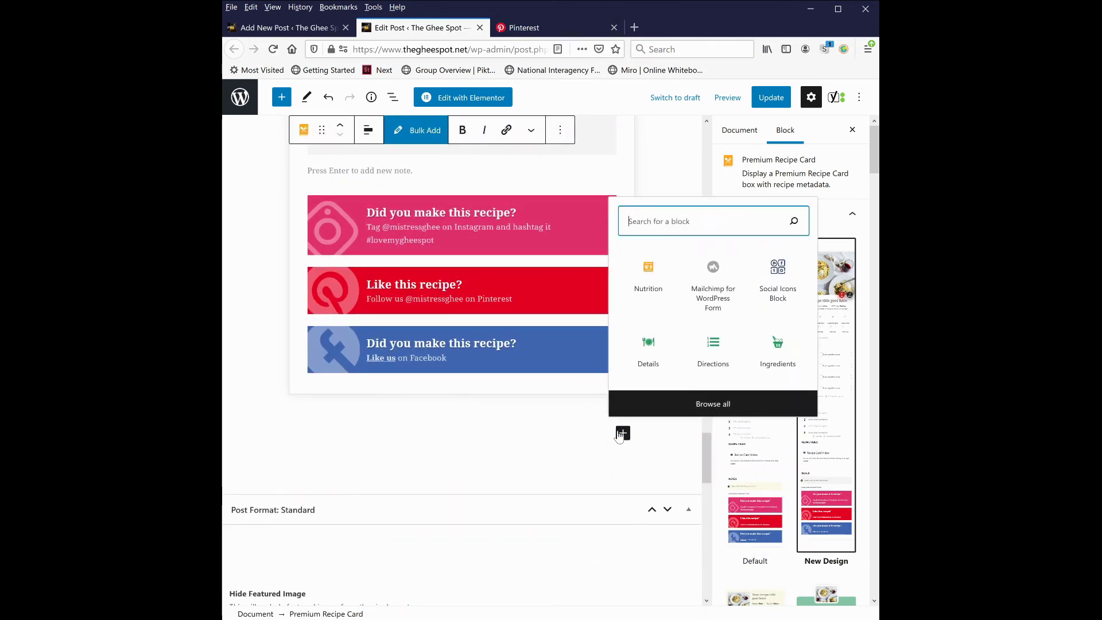
click(658, 271)
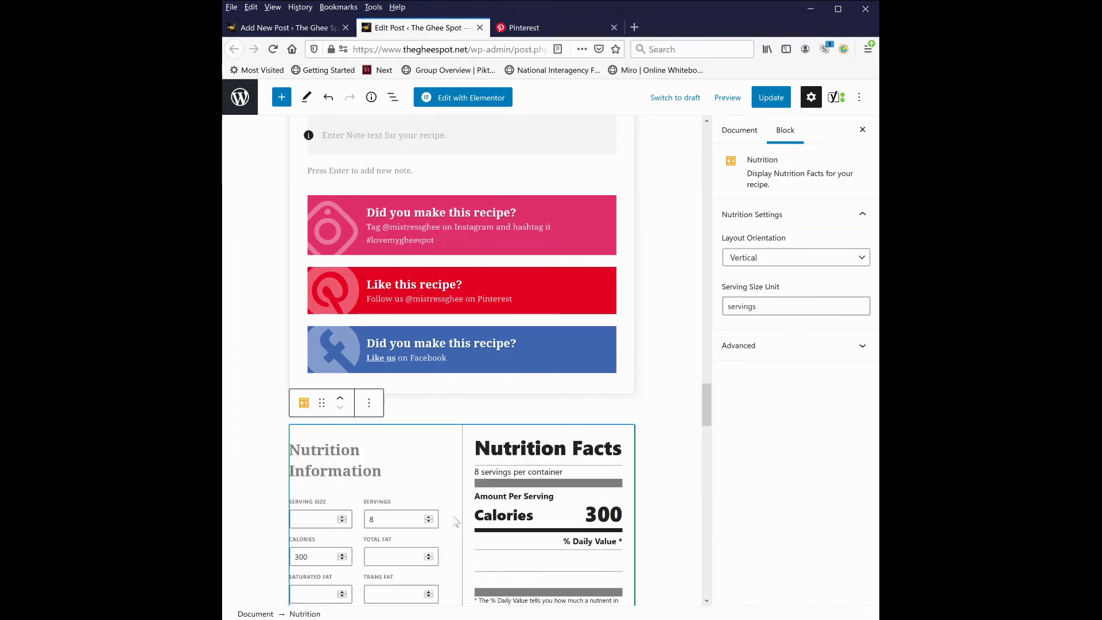
Examine the Nutrition block's entry fields, from serving size and calories through the vitamins and minerals, alongside its Nutrition Facts label
scroll(373, 435, down, 3)
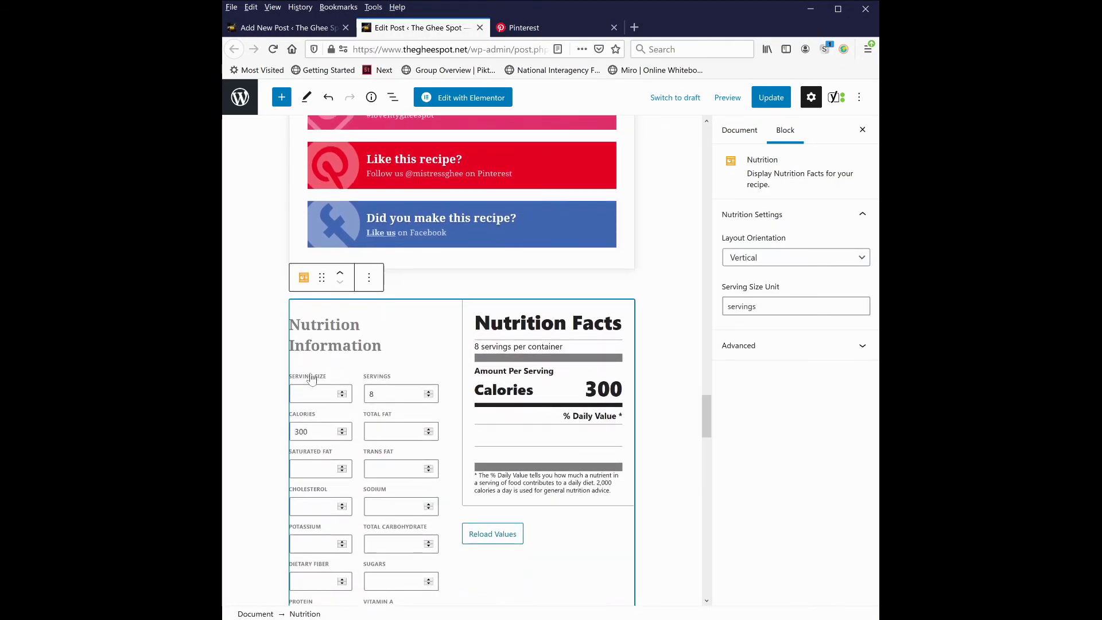
scroll(421, 485, down, 1)
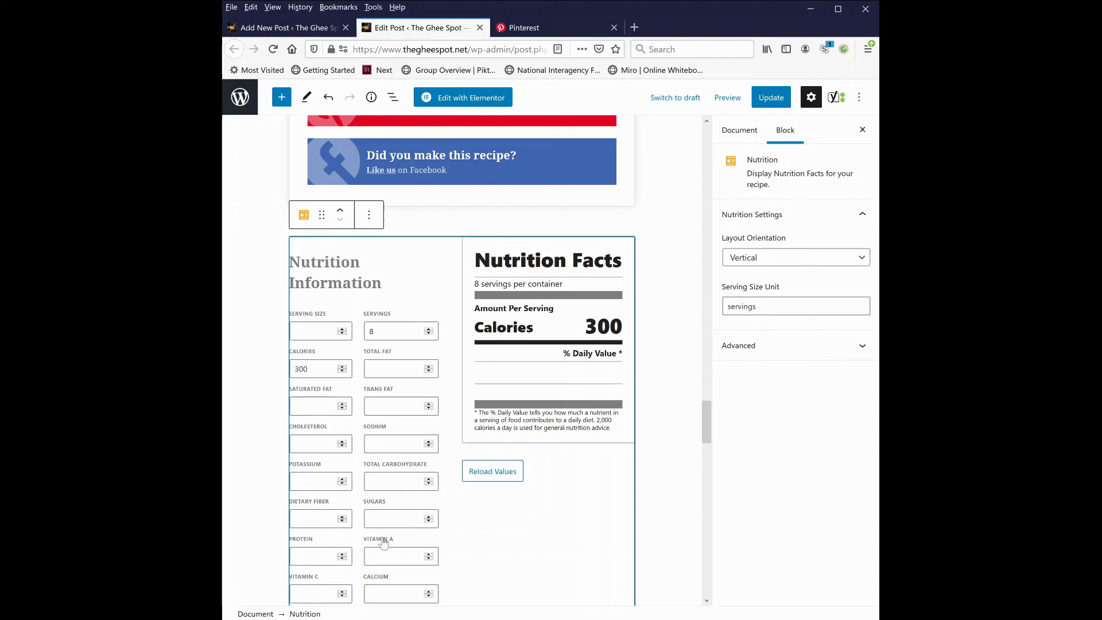
scroll(385, 539, down, 1)
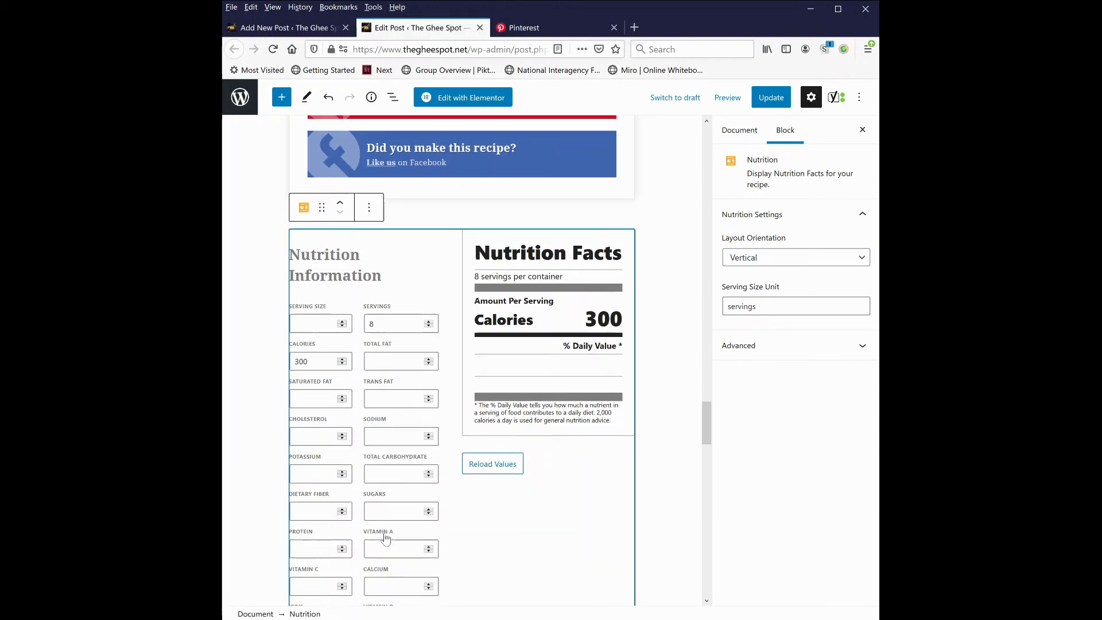
scroll(385, 540, down, 4)
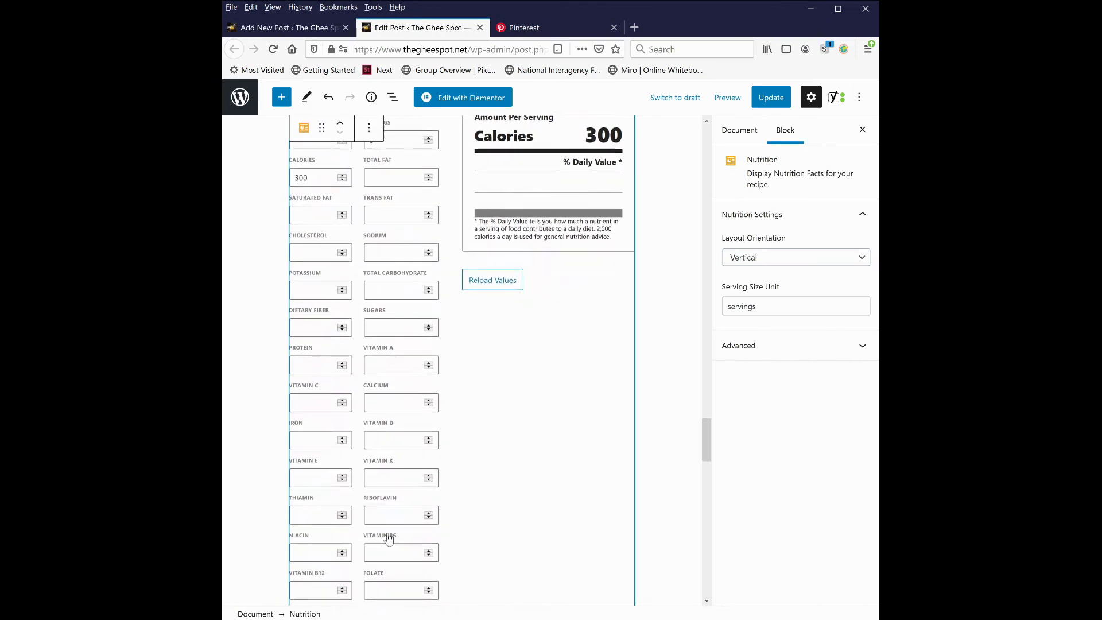
scroll(389, 538, down, 3)
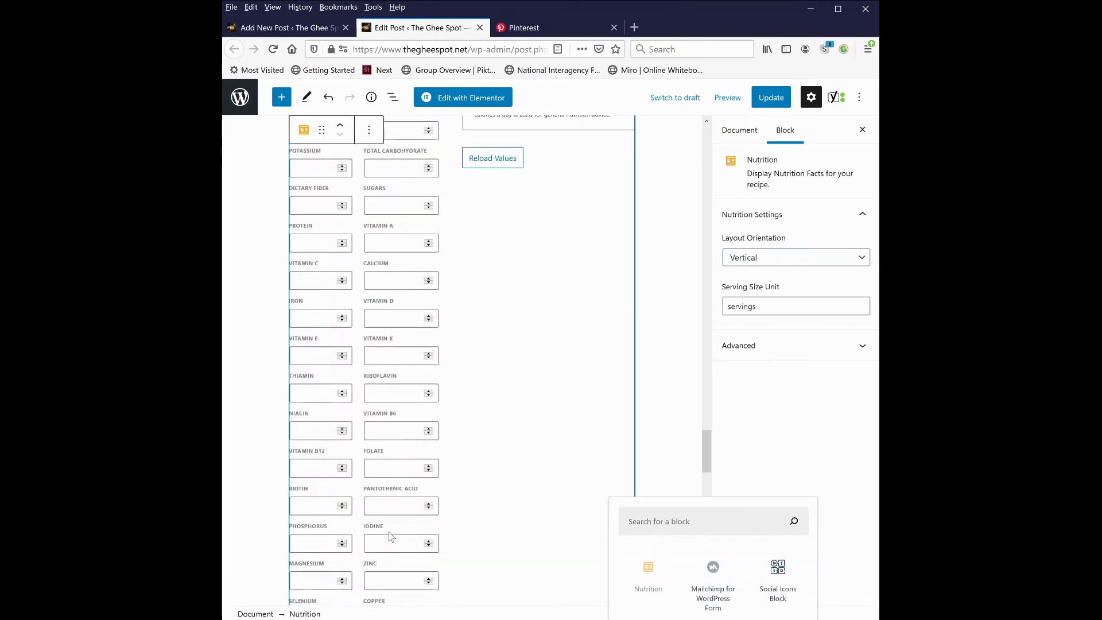
scroll(390, 537, up, 7)
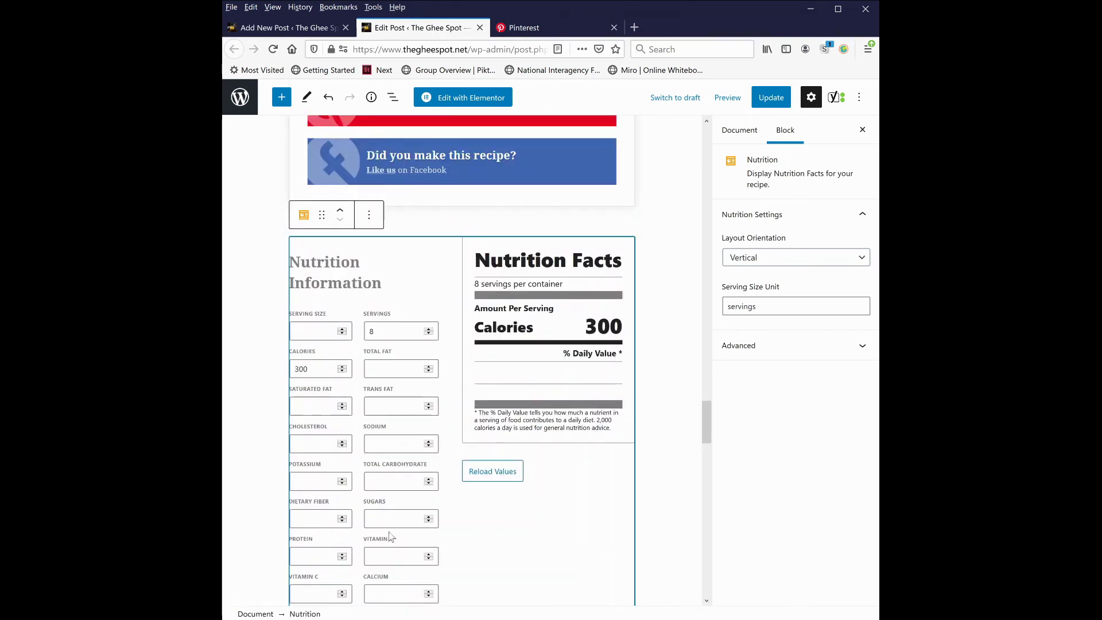